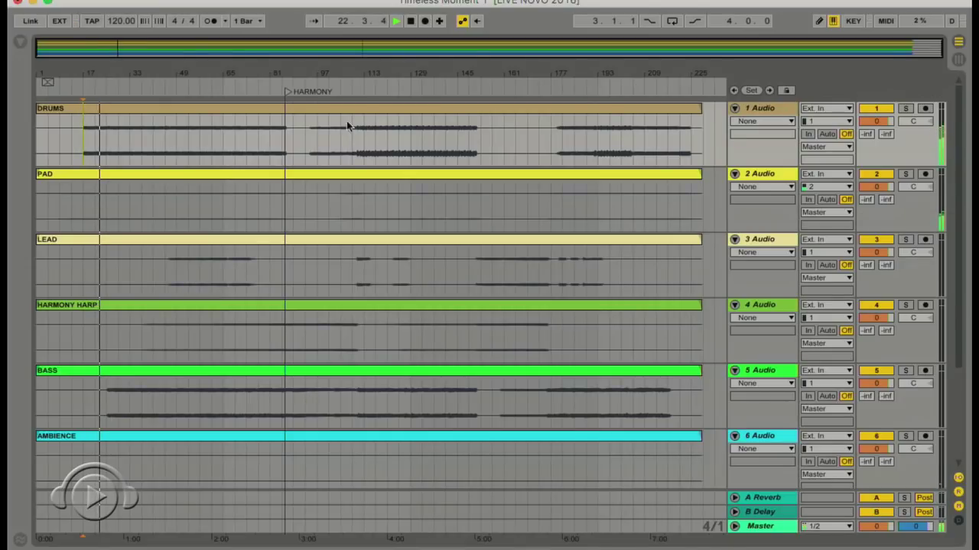
Step: Collapse the AMBIENCE track in the arrangement while the set plays
scroll(601, 352, down, 3)
scroll(601, 347, down, 3)
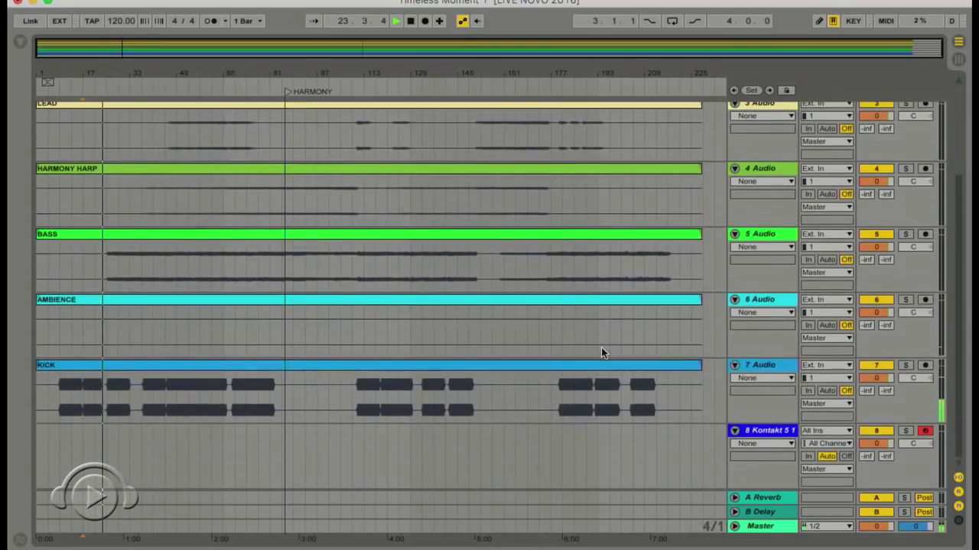
click(734, 300)
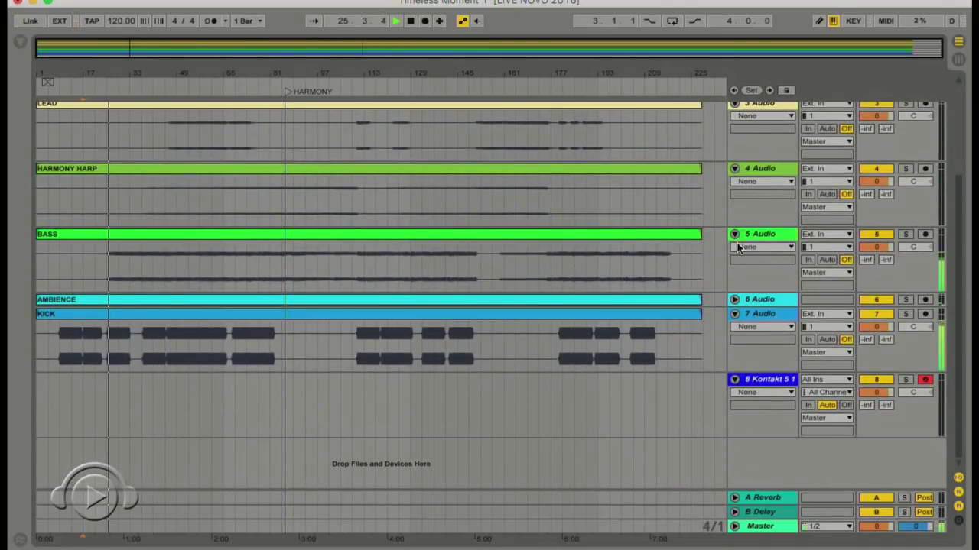
scroll(737, 248, up, 6)
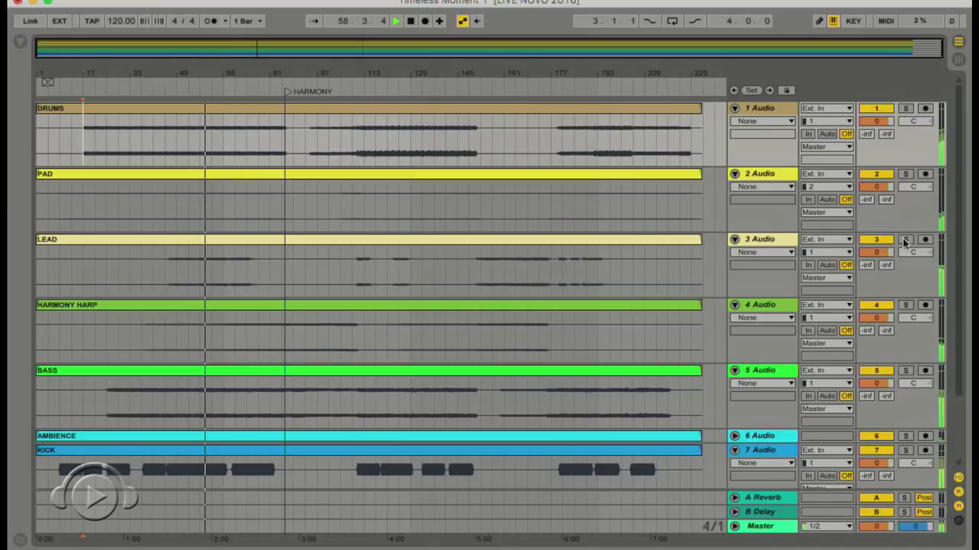
Step: Listen to LEAD and HARMONY HARP soloed together, continue with HARMONY HARP alone, and clear every solo
key(ctrl+z)
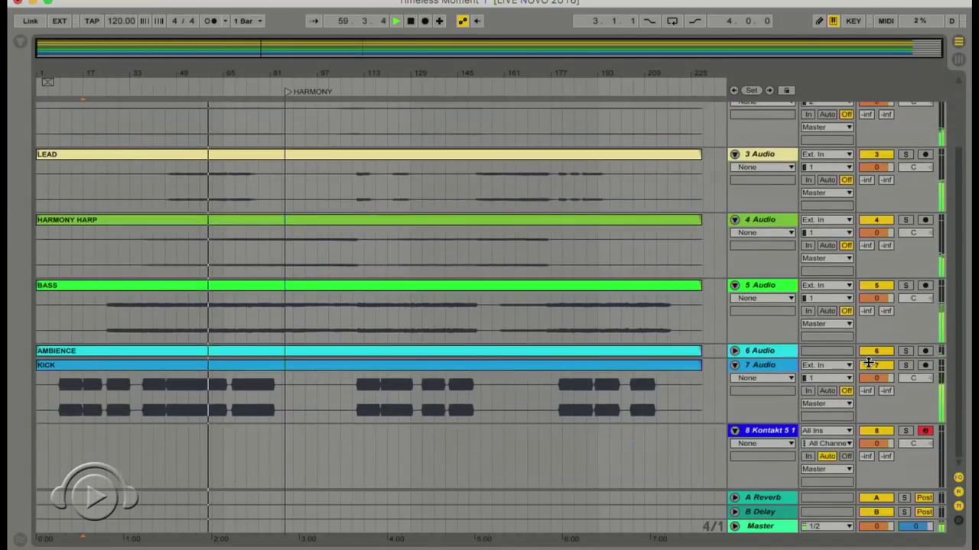
click(906, 285)
click(905, 154)
click(906, 220)
click(906, 285)
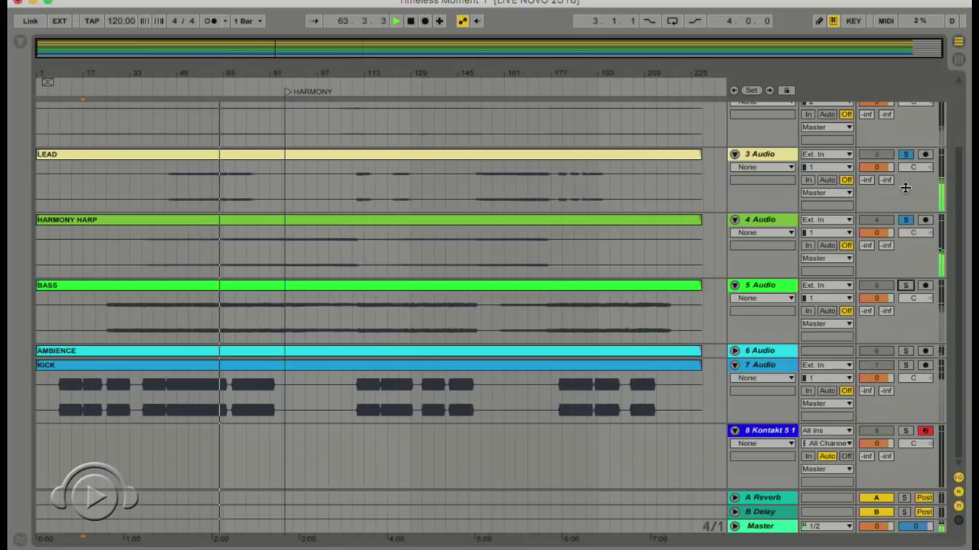
click(906, 155)
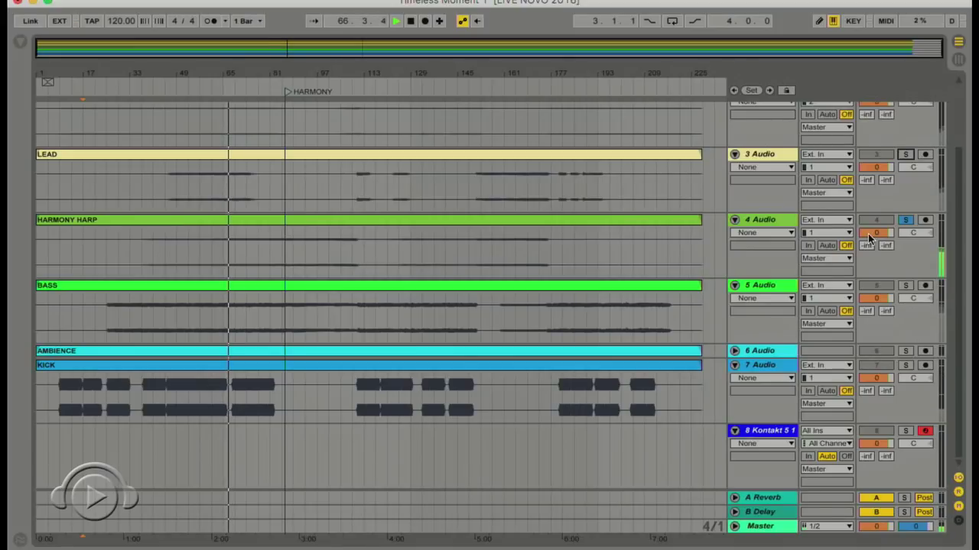
click(912, 222)
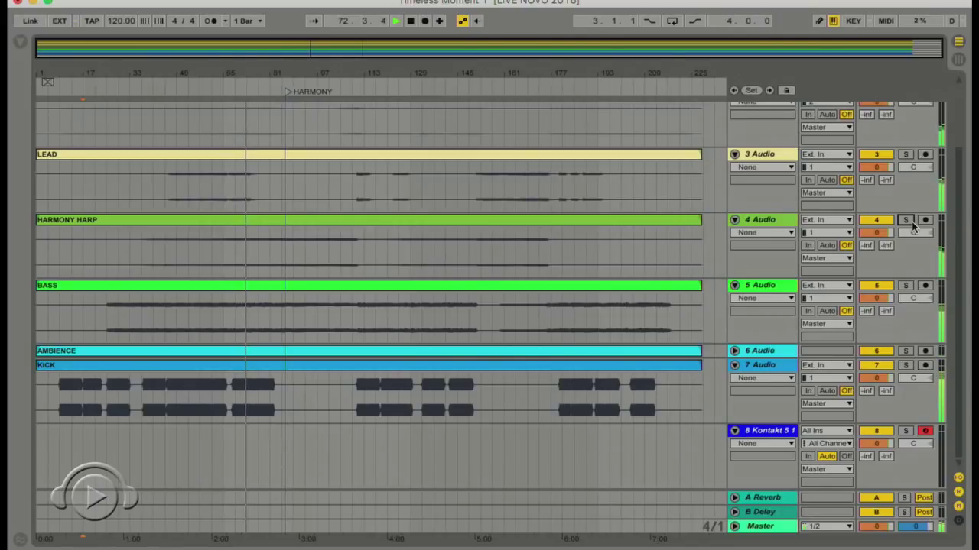
Step: Examine the track arrangement around the HARMONY marker, both close up and across the whole song
scroll(388, 231, up, 3)
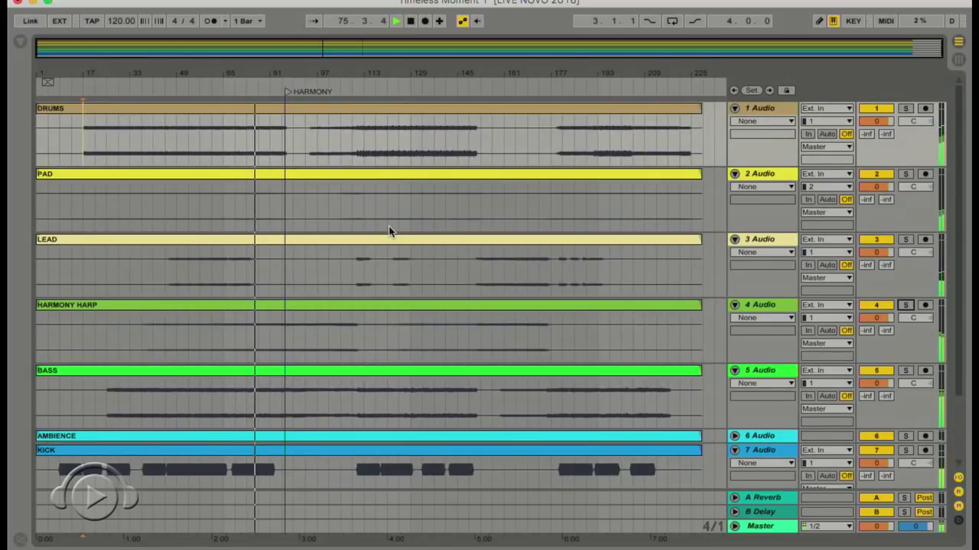
scroll(388, 231, down, 3)
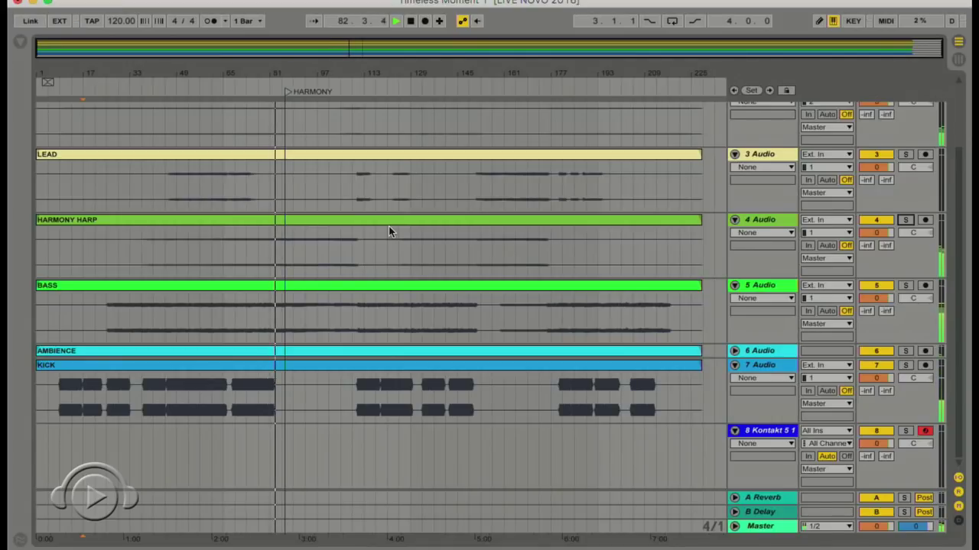
scroll(579, 258, up, 4)
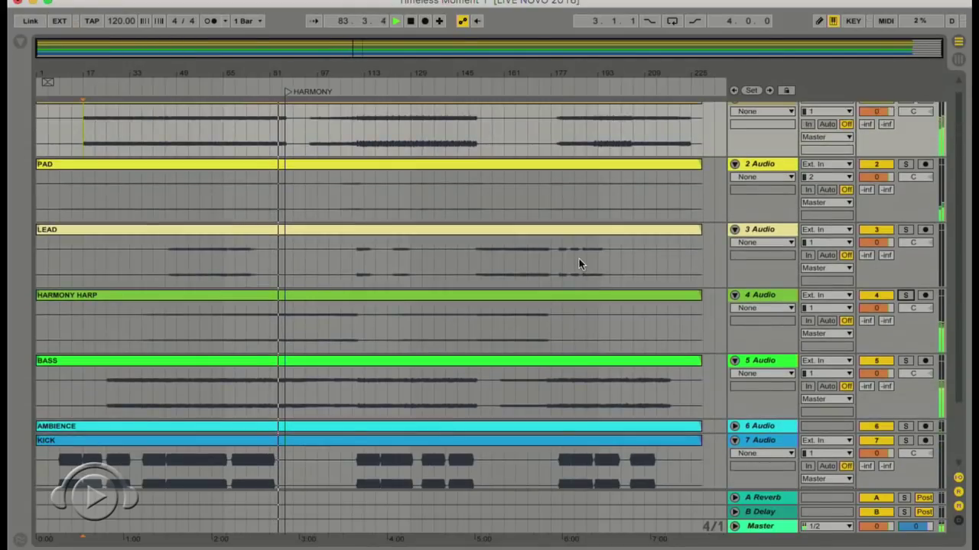
scroll(579, 259, up, 1)
drag(299, 77, 299, 146)
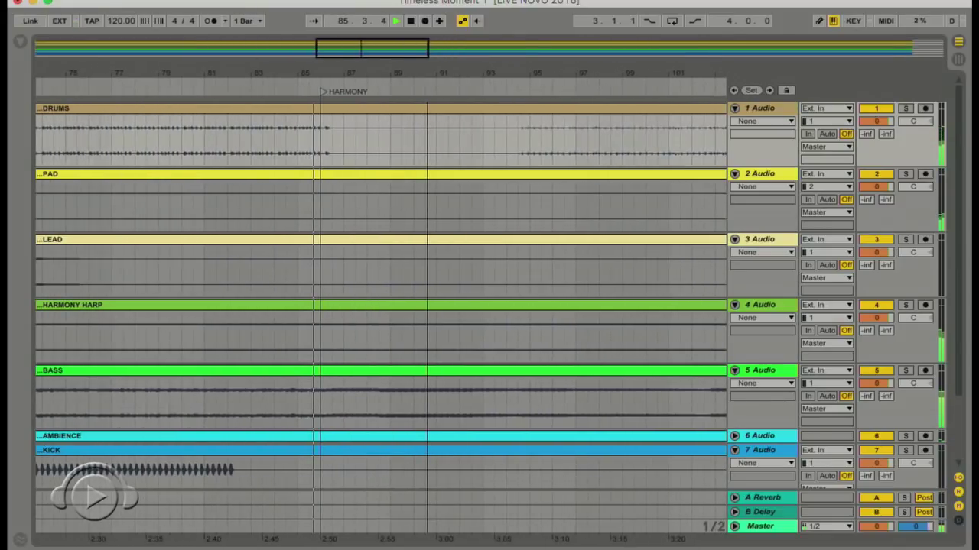
key(minus)
key(minus)
key(minus)
key(minus)
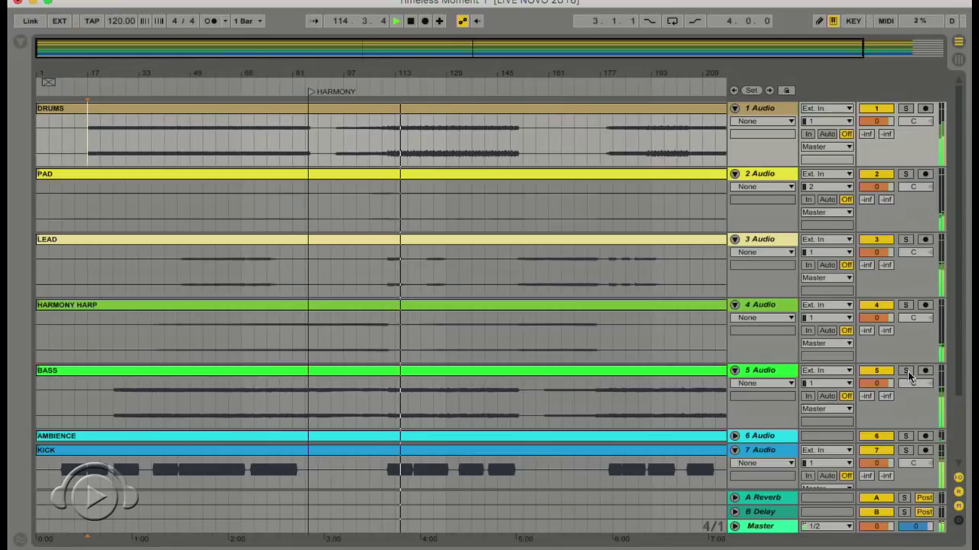
Step: Solo the HARMONY HARP track, listen to it from about bar 125, and end the solo
click(905, 305)
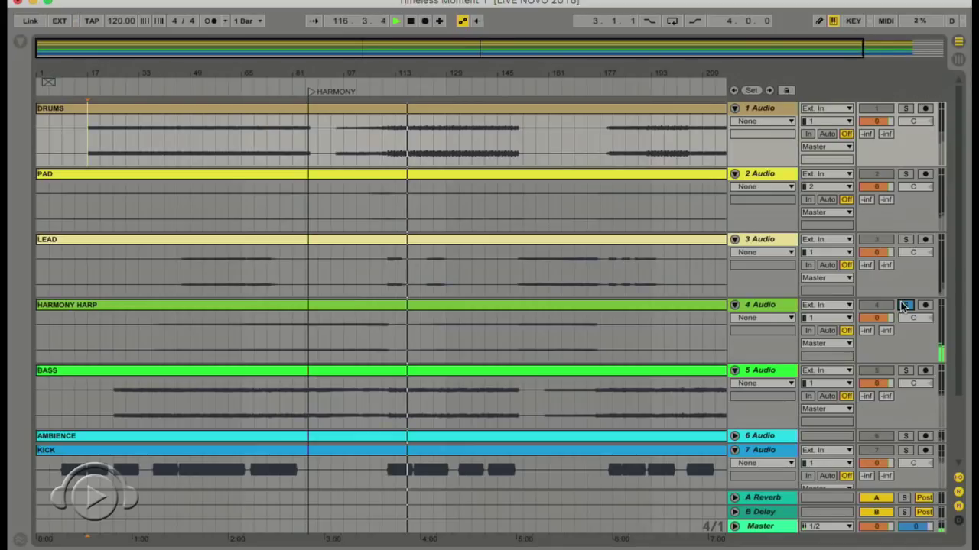
click(429, 342)
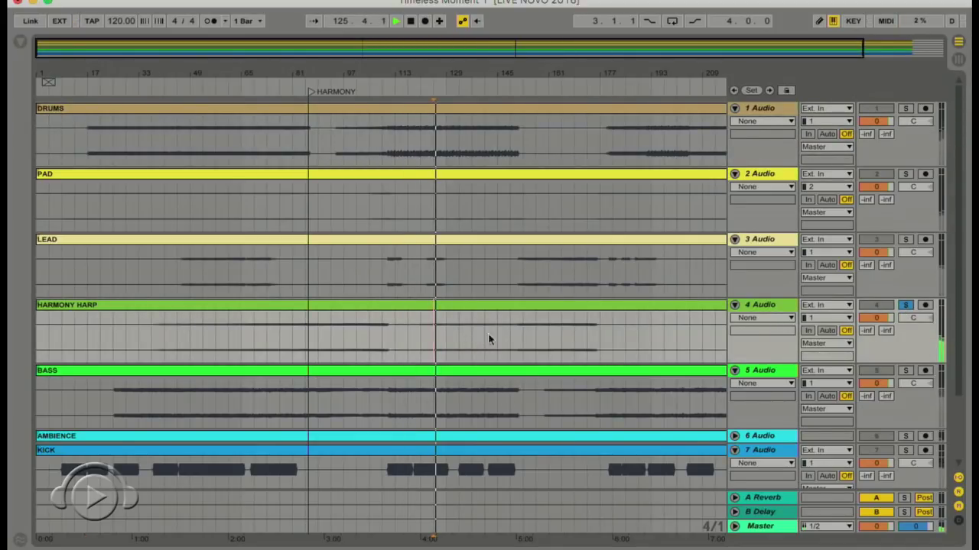
click(905, 306)
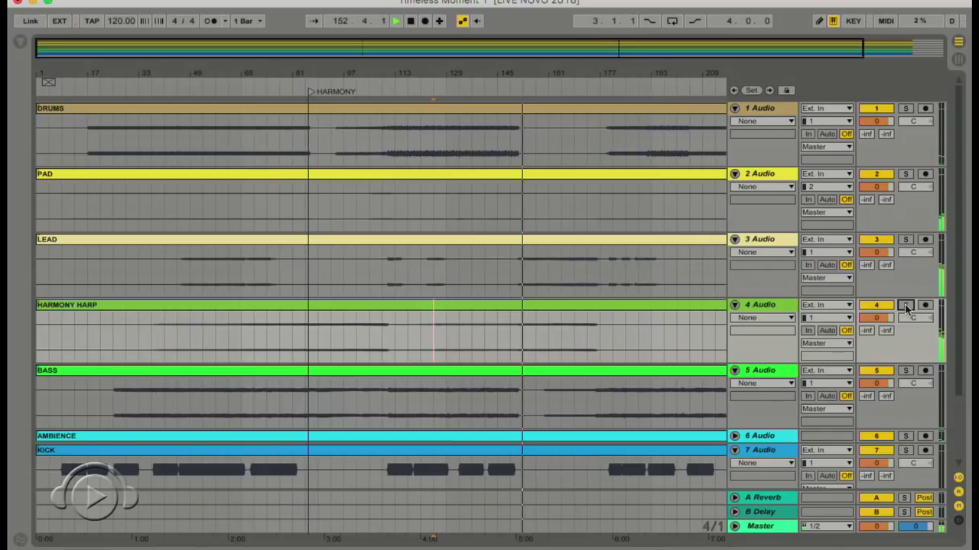
Step: Stop playback and select bars 153 to 177 across the DRUMS, PAD, LEAD, HARMONY HARP and BASS tracks
drag(540, 139, 522, 207)
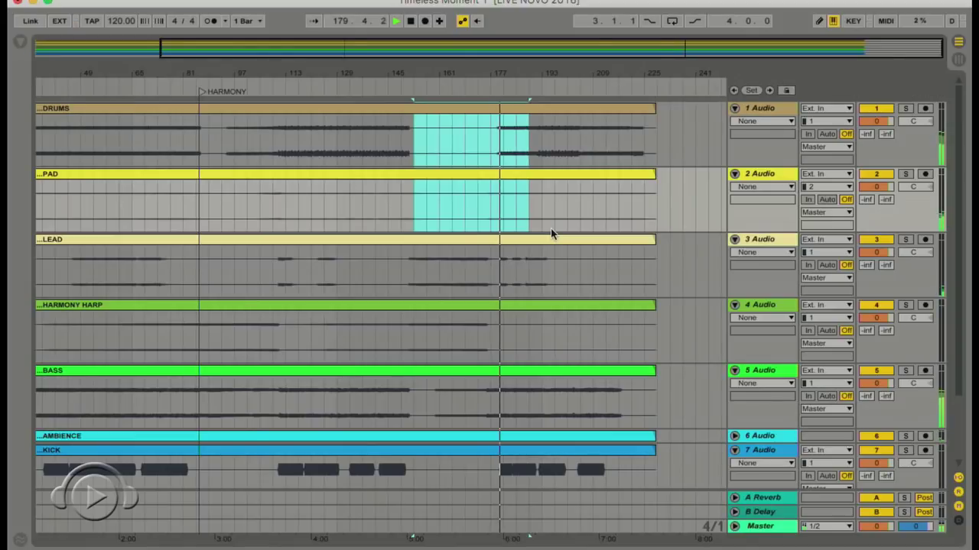
scroll(552, 233, down, 3)
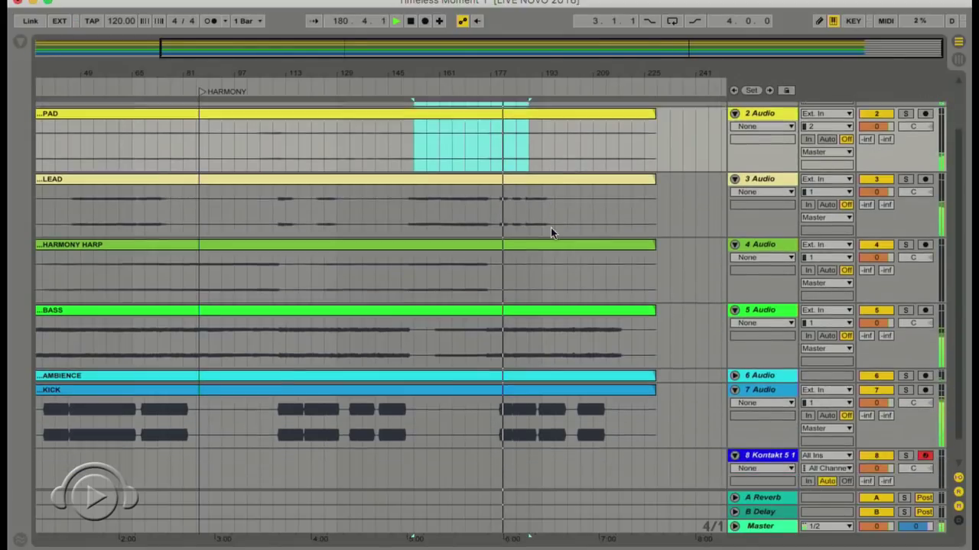
scroll(552, 233, up, 3)
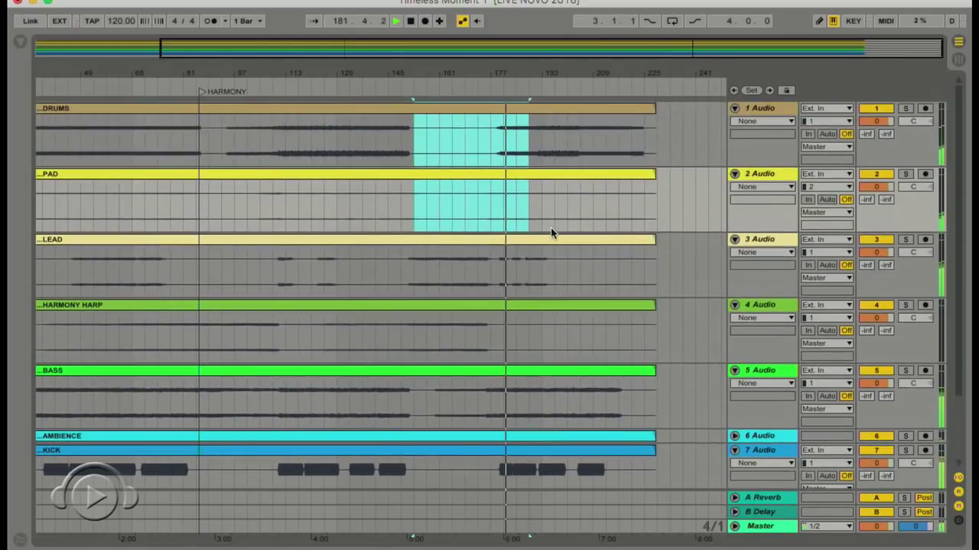
mouse_move(432, 73)
mouse_down()
mouse_move(432, 91)
mouse_move(388, 68)
mouse_move(398, 60)
mouse_move(408, 71)
mouse_up()
key(space)
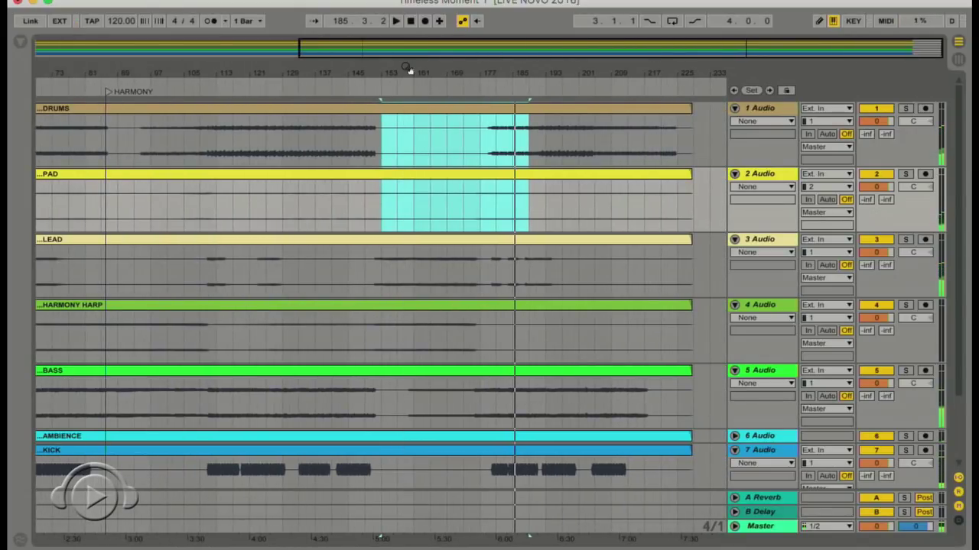
click(384, 131)
drag(384, 135, 480, 392)
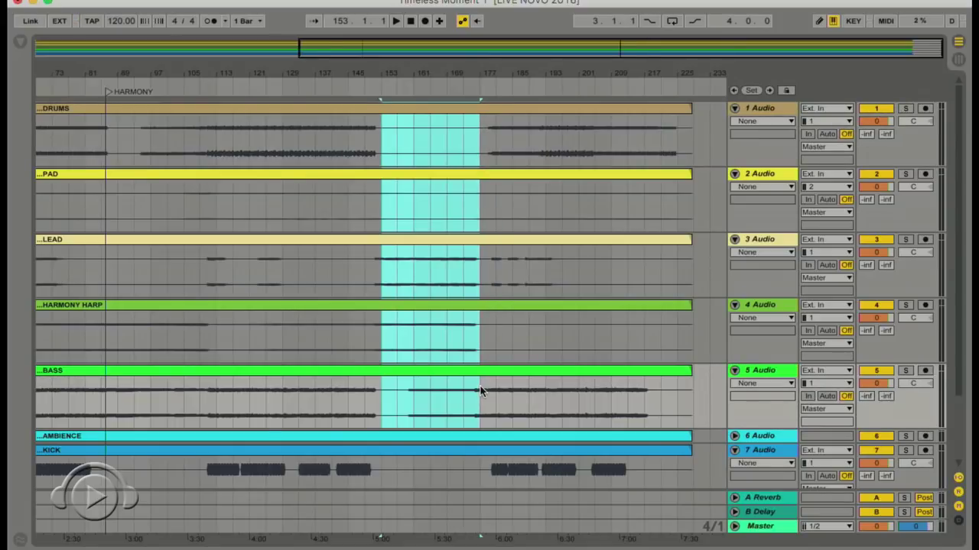
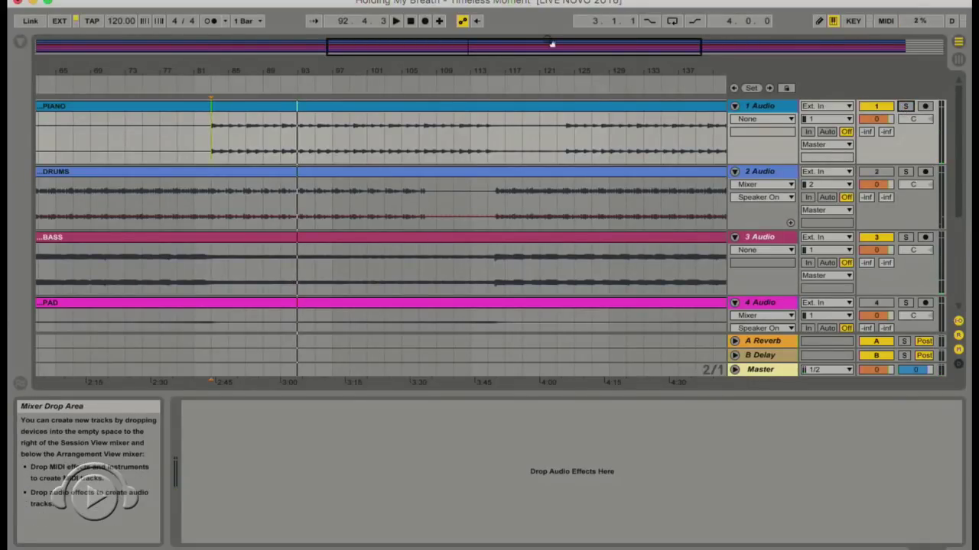
Step: In the Holding My Breath set, solo the PIANO and VOX tracks and play them together from bar 89
drag(529, 71, 529, 37)
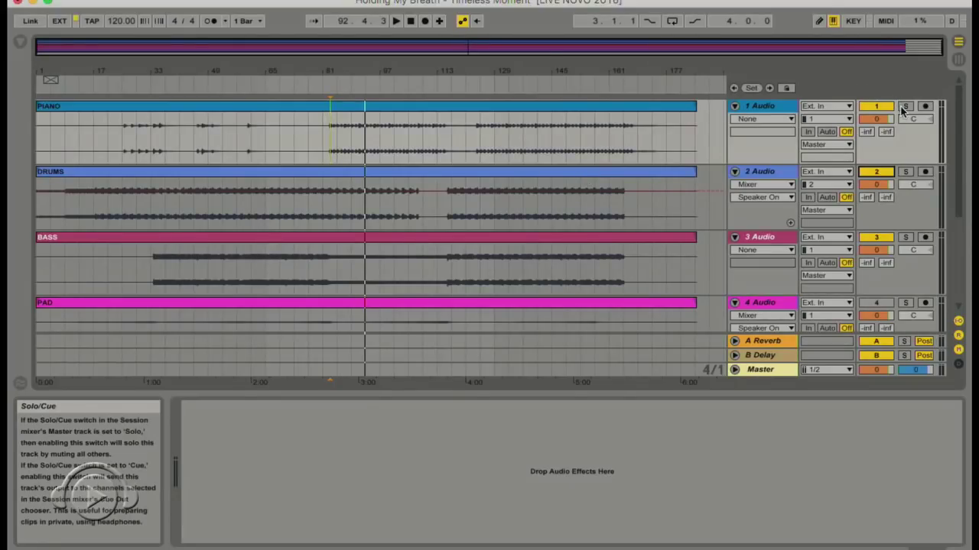
click(905, 108)
scroll(906, 108, down, 5)
click(906, 196)
key(space)
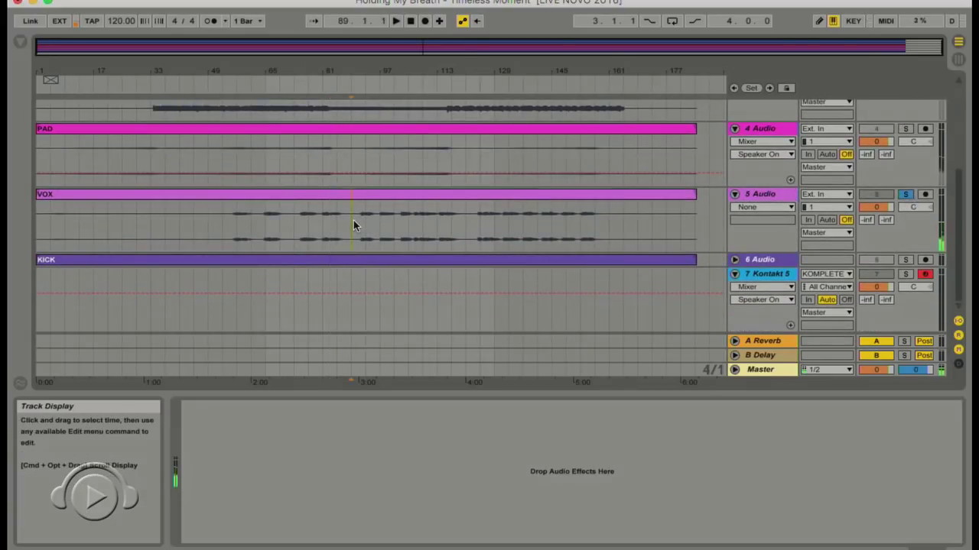
click(354, 220)
scroll(419, 172, up, 3)
scroll(419, 172, down, 3)
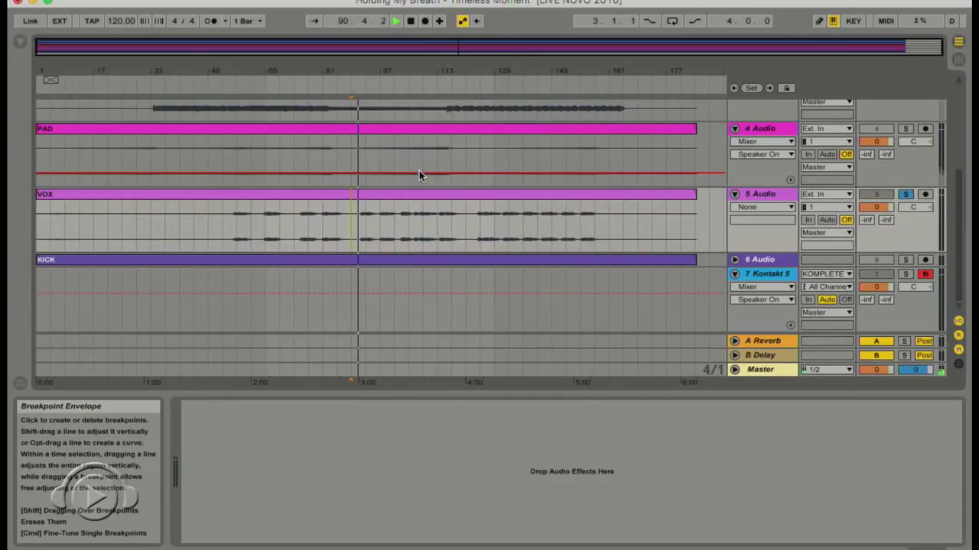
scroll(419, 175, up, 2)
scroll(419, 173, up, 3)
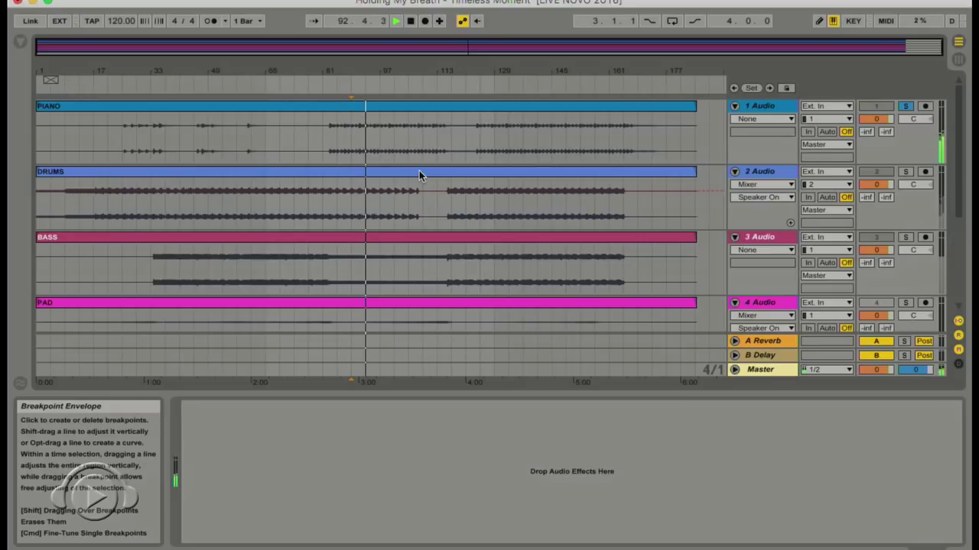
scroll(419, 170, down, 4)
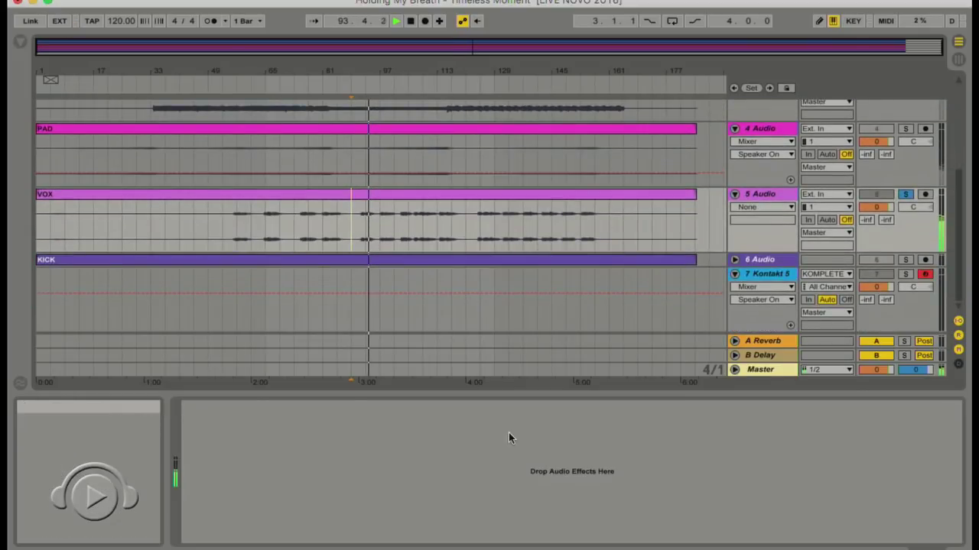
Step: Enlarge the arrangement by hiding the device area, and place the insert marker at bar 29 on the DRUMS track
drag(525, 393, 520, 515)
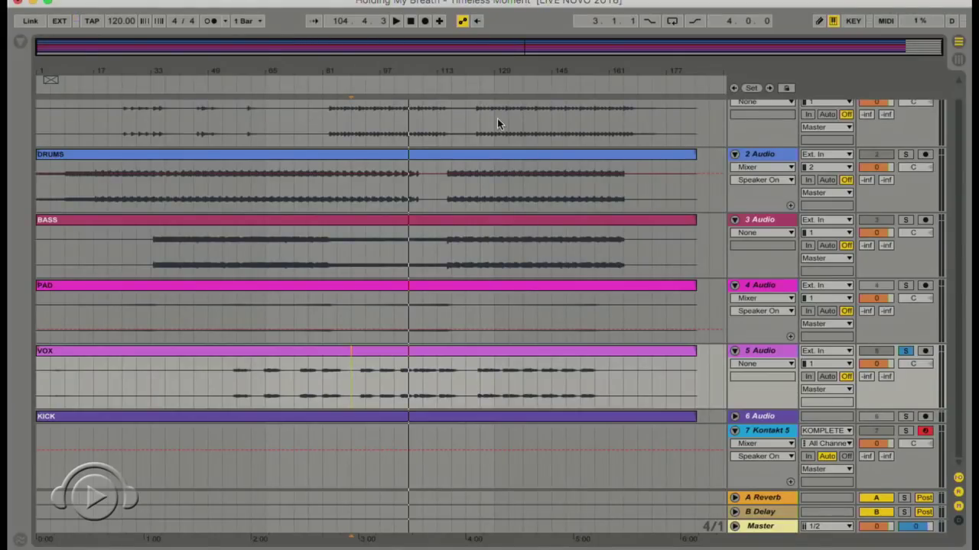
scroll(289, 249, up, 1)
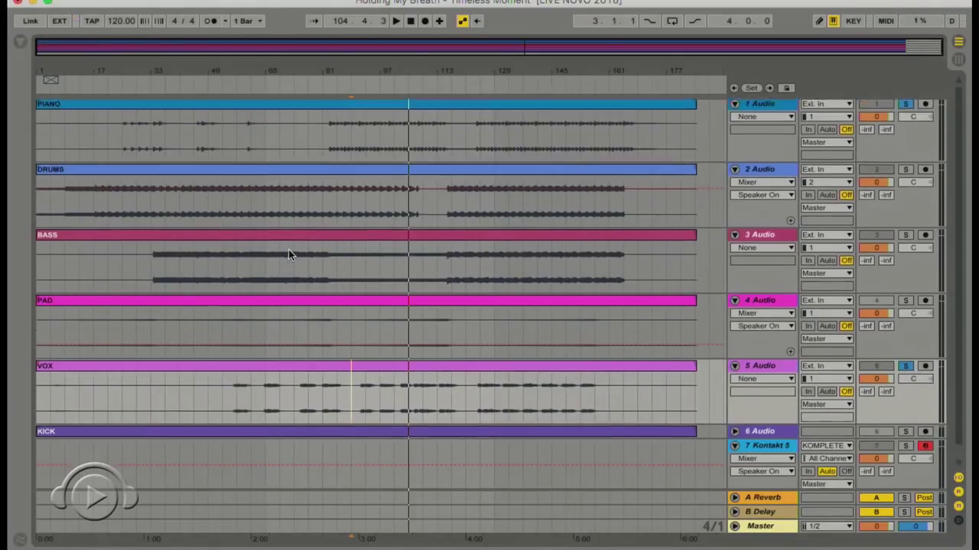
click(107, 213)
key(space)
click(98, 211)
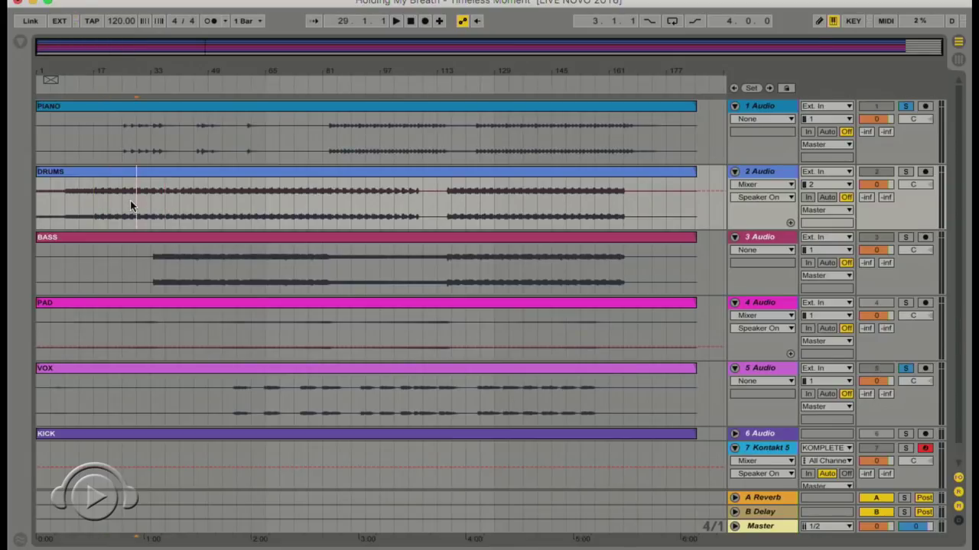
Step: Solo the BASS track along with PIANO and VOX, play from bar 89, and stop at bar 102
click(336, 273)
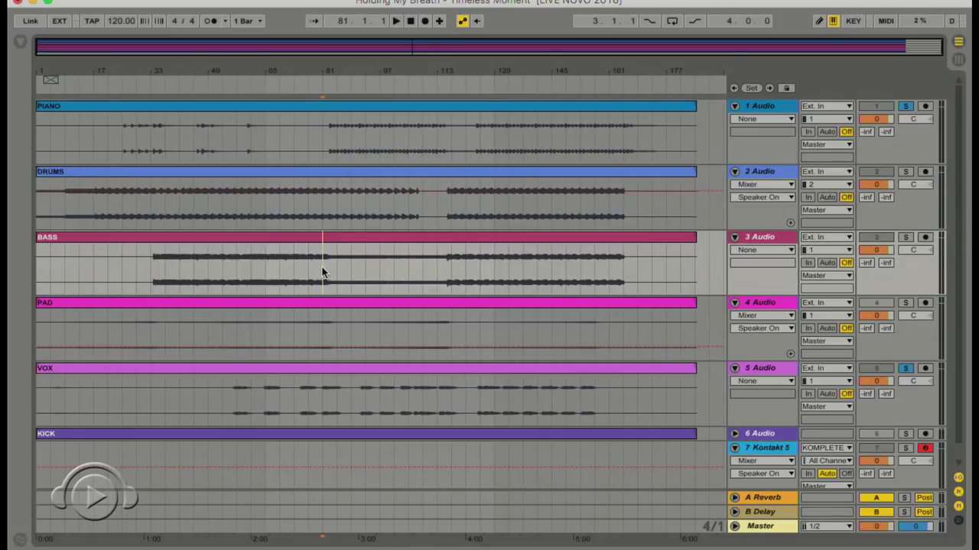
click(350, 273)
key(space)
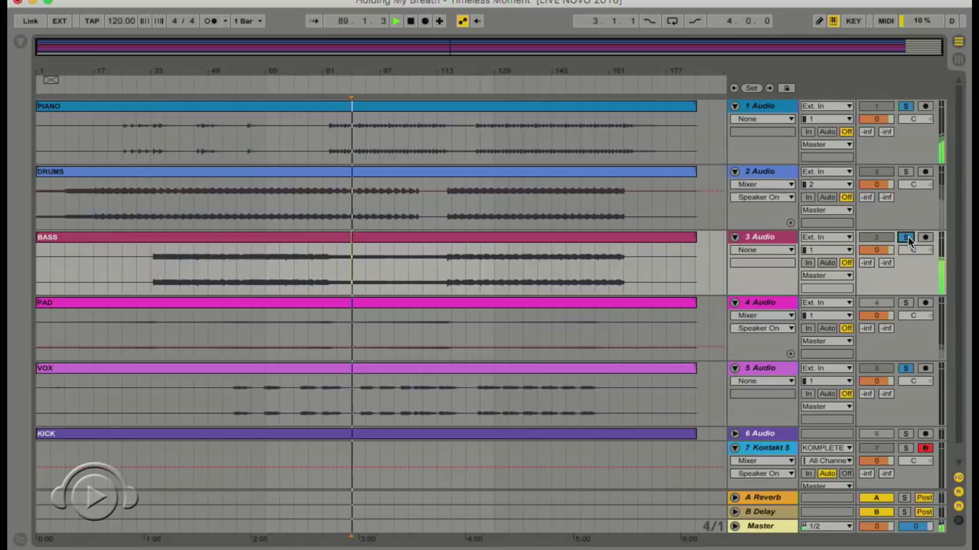
drag(403, 71, 385, 70)
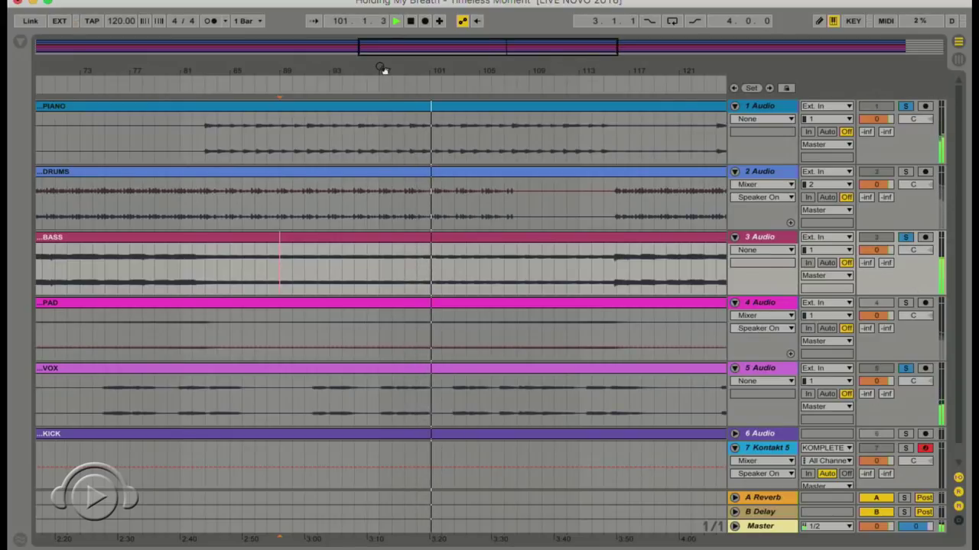
key(space)
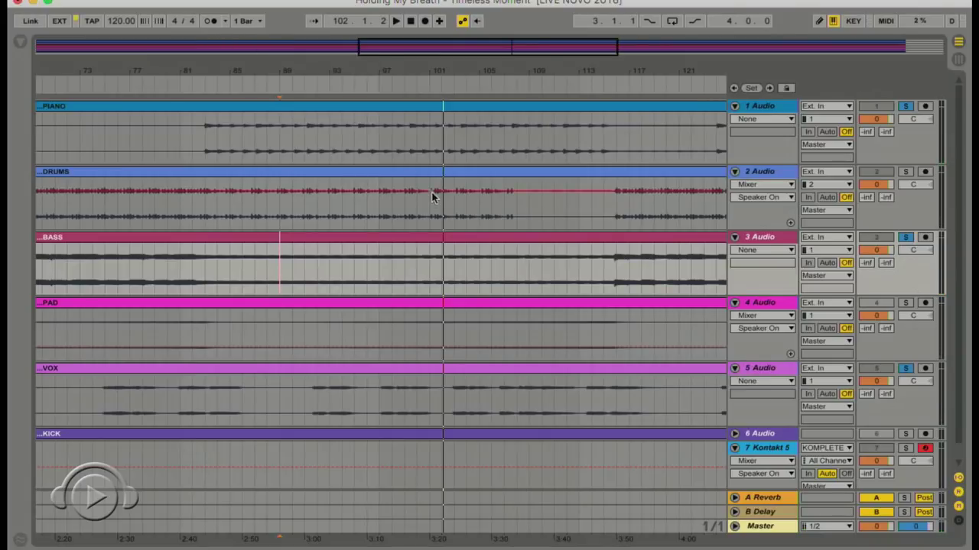
Step: Place the insert marker on the BASS track at bar 109, inside the gap in the drums
click(517, 272)
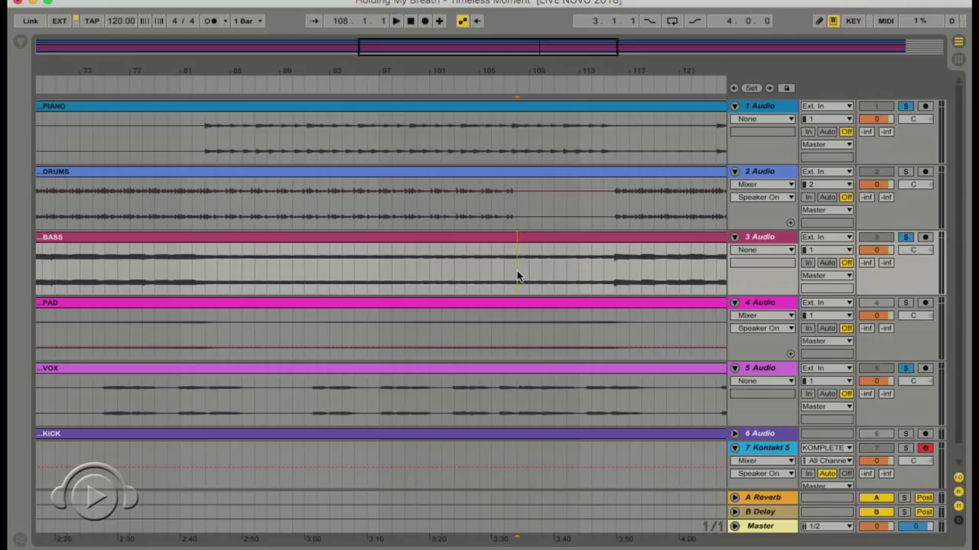
scroll(560, 74, down, 5)
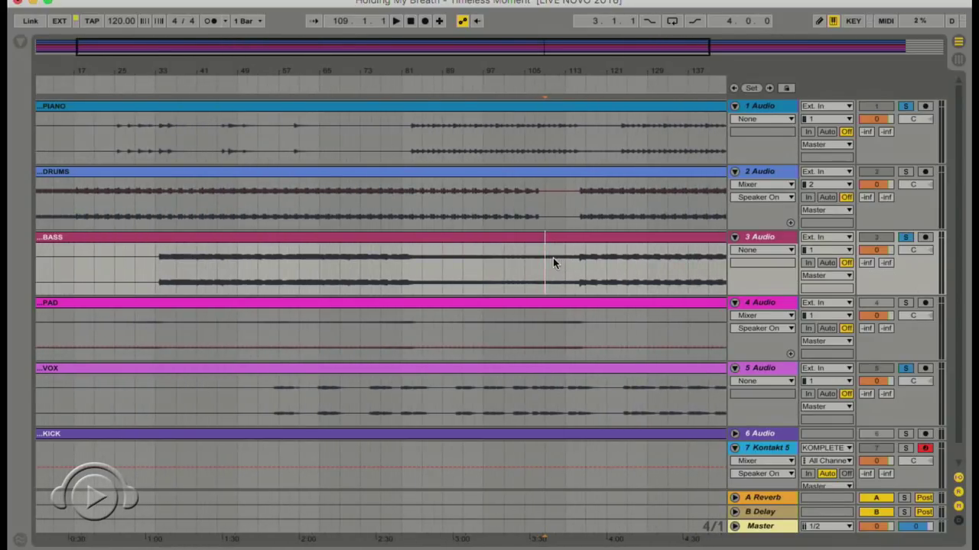
Step: Play from bar 109 and release the solos on the PIANO, BASS and VOX tracks while listening
key(space)
click(905, 369)
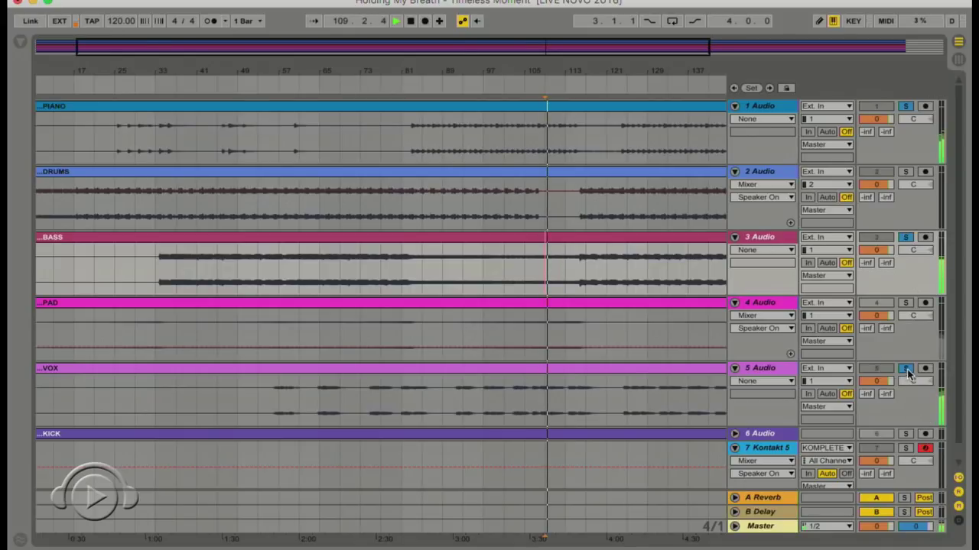
scroll(592, 263, right, 5)
scroll(593, 264, down, 1)
scroll(594, 264, left, 2)
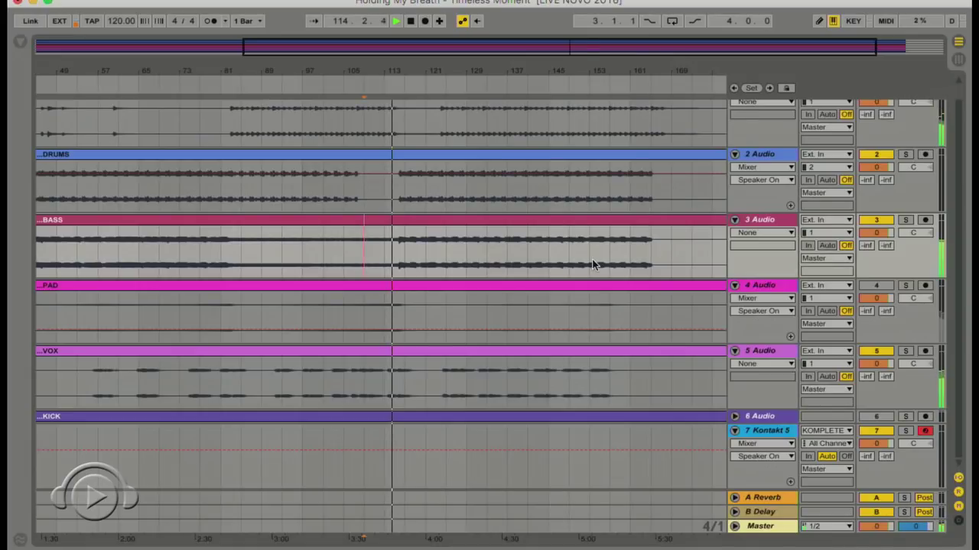
Step: Reactivate the KICK and PAD tracks during playback so that every stem sounds
click(876, 418)
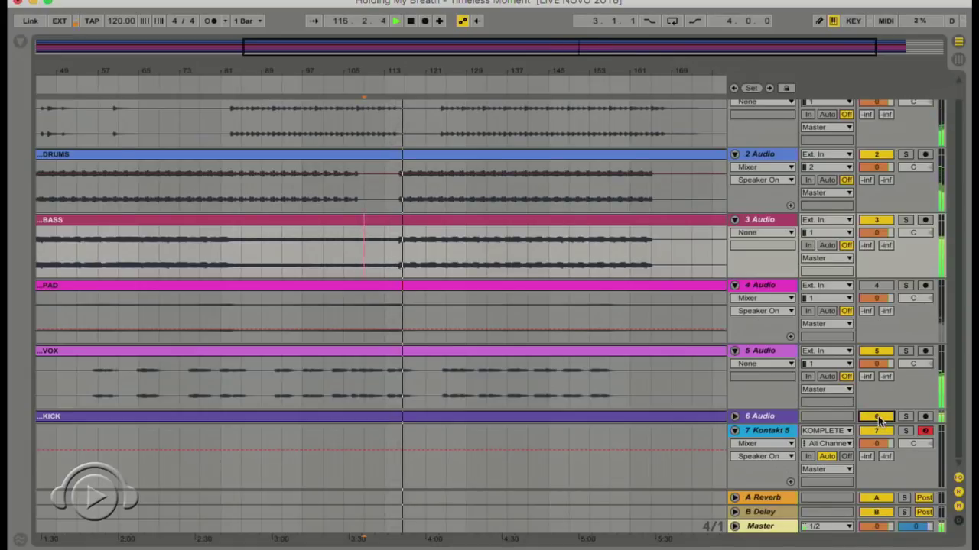
scroll(630, 265, up, 1)
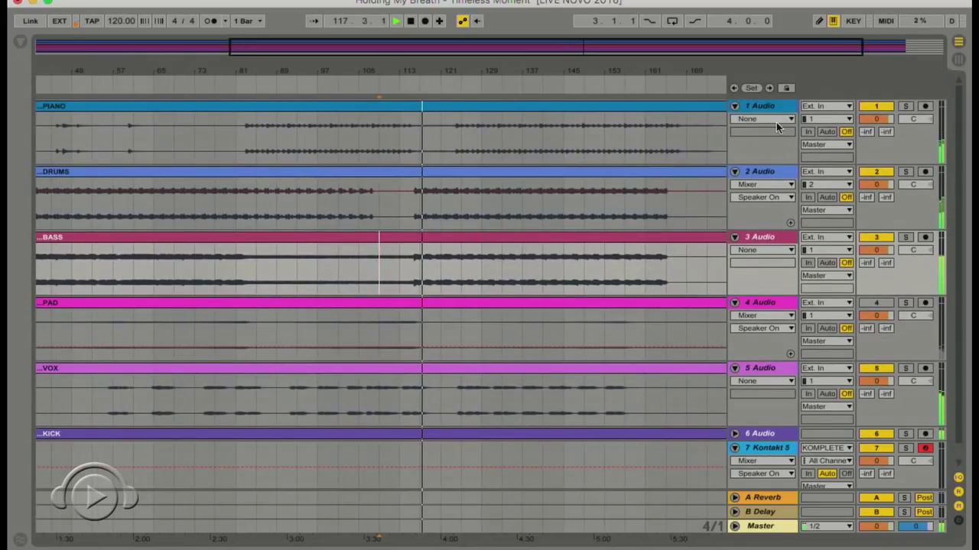
scroll(622, 149, left, 3)
scroll(622, 150, left, 3)
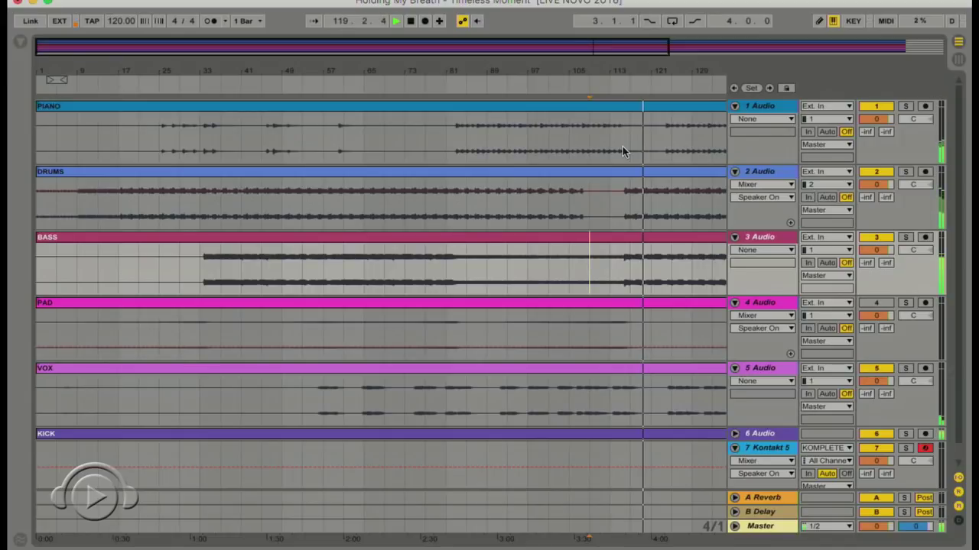
click(867, 305)
click(867, 305)
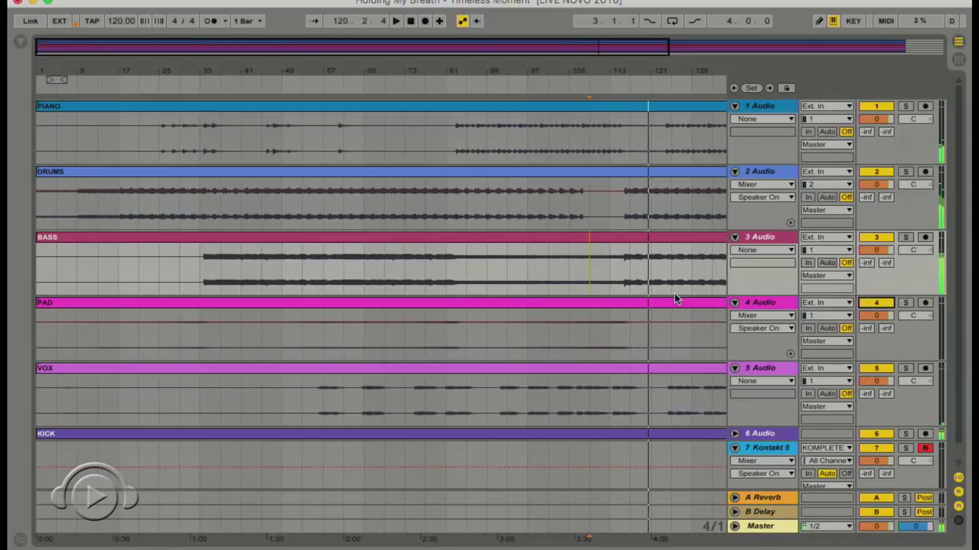
Step: Play the full mix from bar 73 on the PAD track, then stop playback
click(402, 340)
key(space)
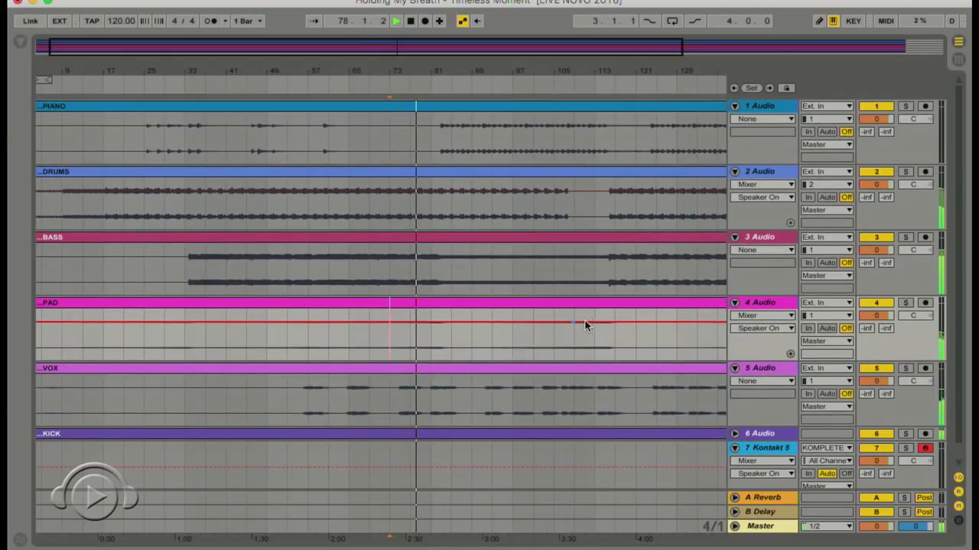
key(space)
Step: Play the full mix from bar 17 and place the insert marker at bar 33 on the PIANO track
click(97, 260)
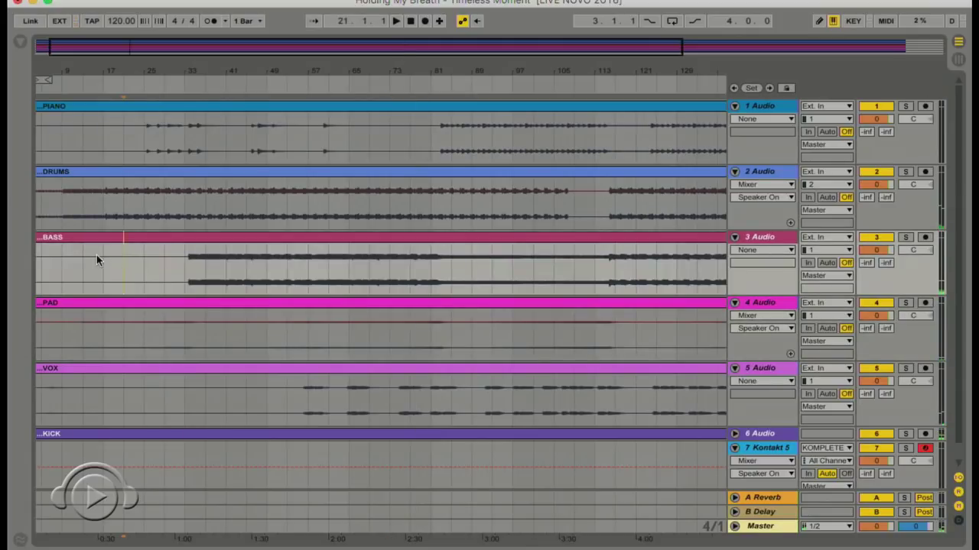
key(space)
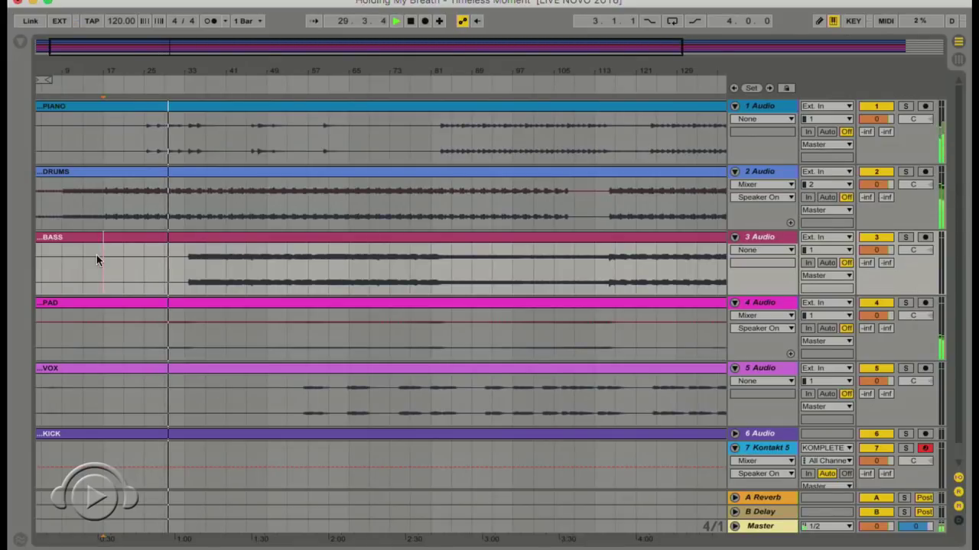
click(182, 155)
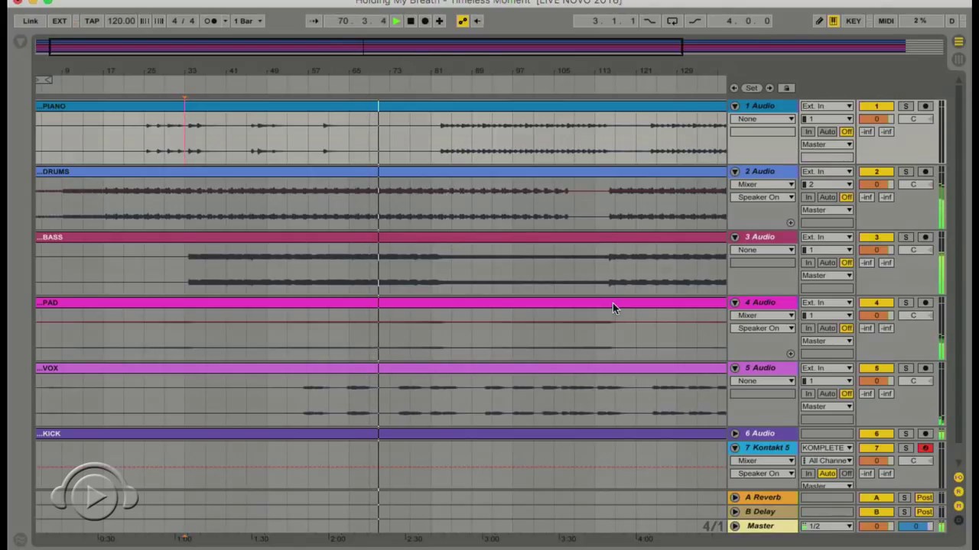
Step: Solo the PAD track with its volume at 0.1, add BASS to the solo, and release both solos
click(905, 303)
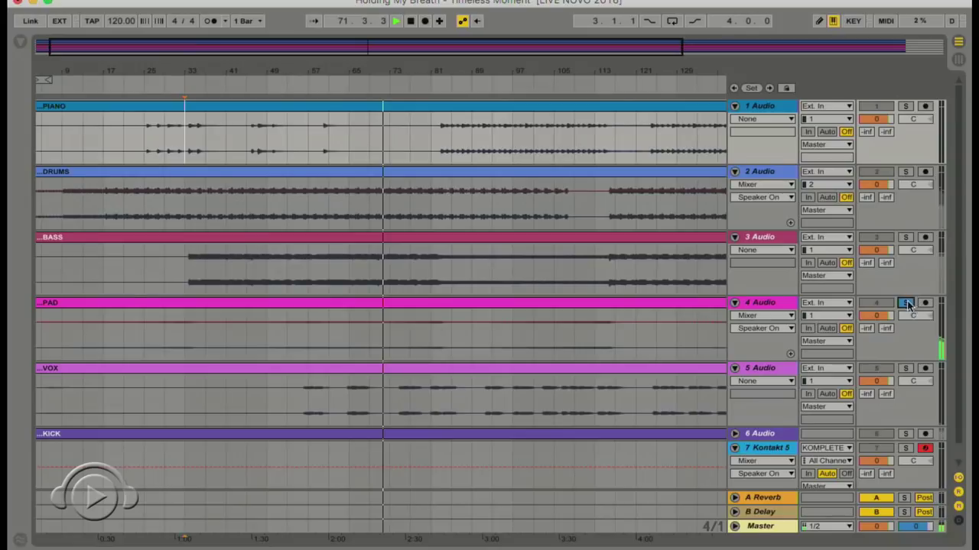
click(870, 316)
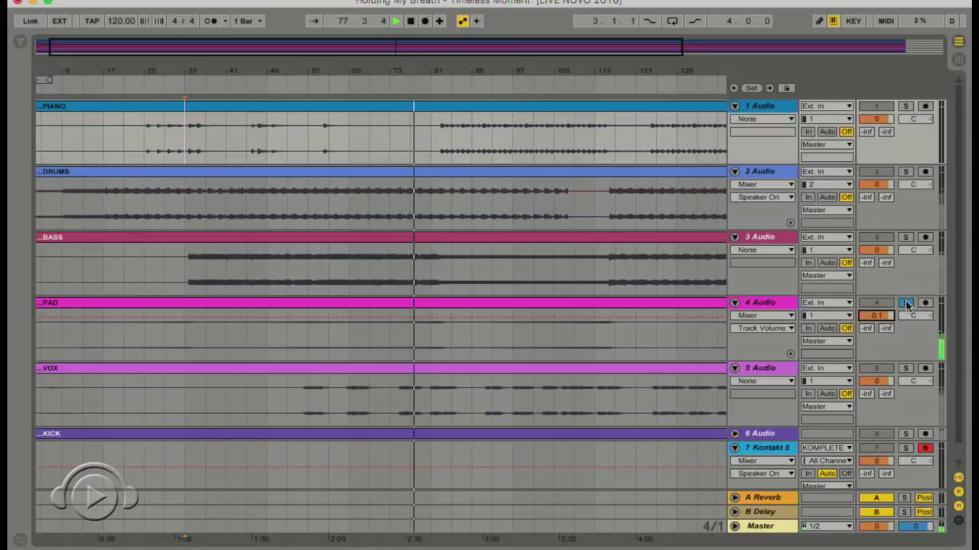
click(905, 238)
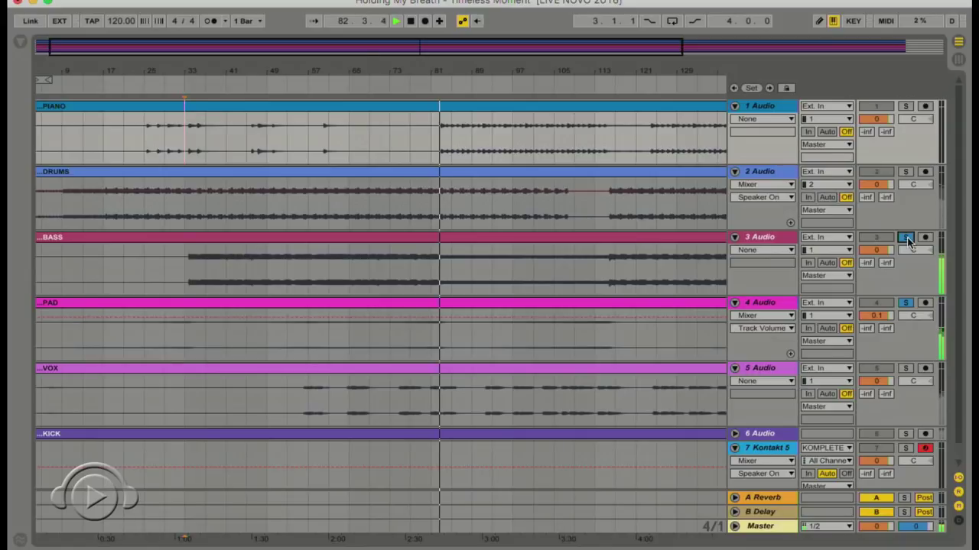
click(905, 237)
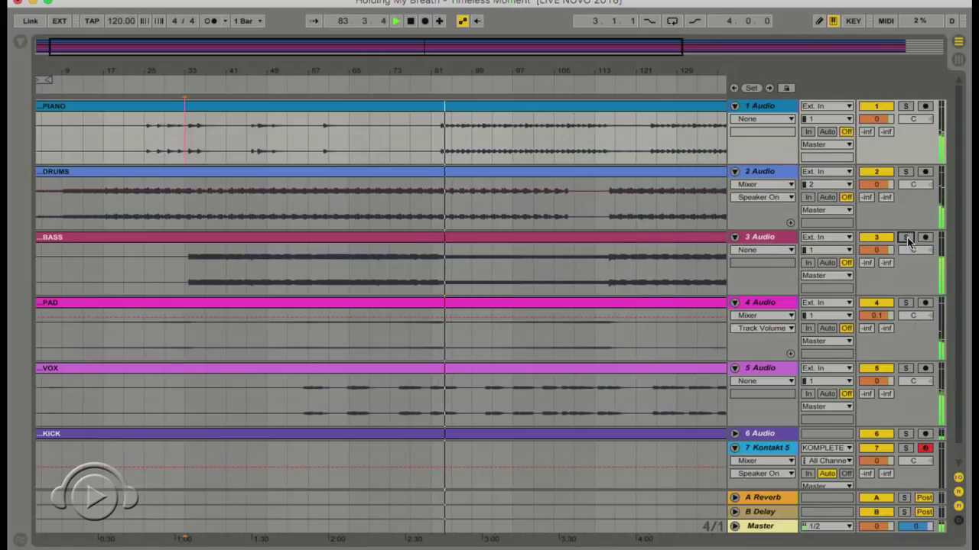
Step: Fold the PIANO, DRUMS and BASS tracks and fit the whole song in the arrangement
scroll(568, 299, right, 5)
scroll(568, 304, left, 6)
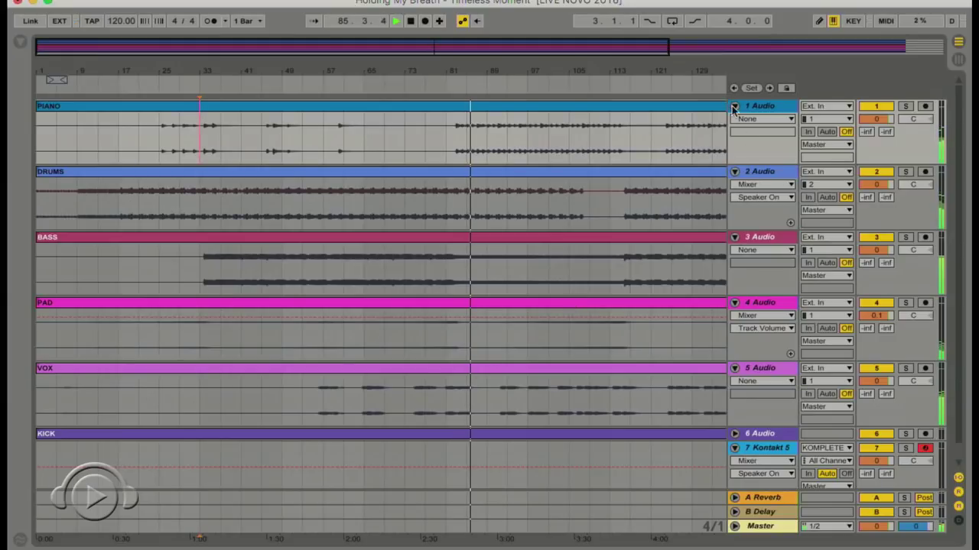
click(733, 106)
click(734, 120)
click(734, 135)
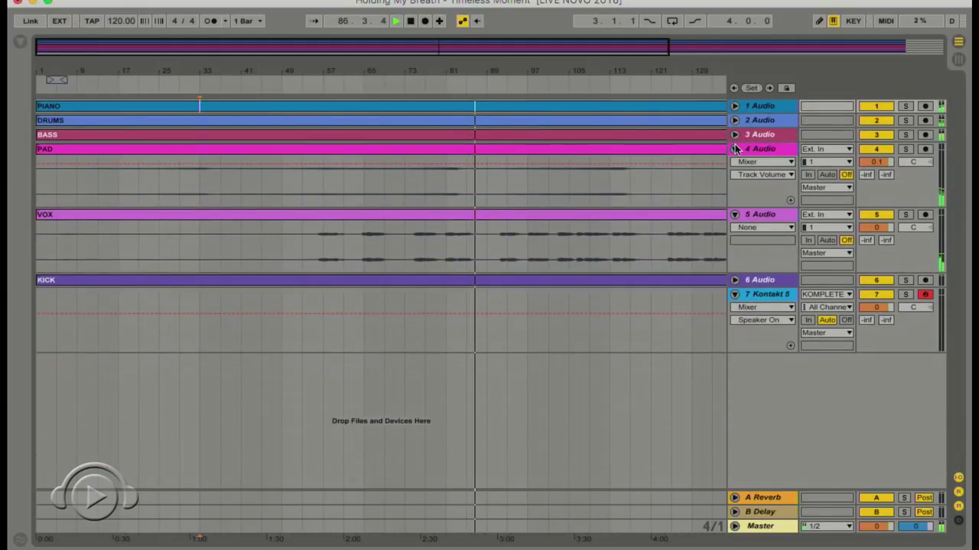
drag(652, 85, 652, 115)
drag(445, 86, 444, 101)
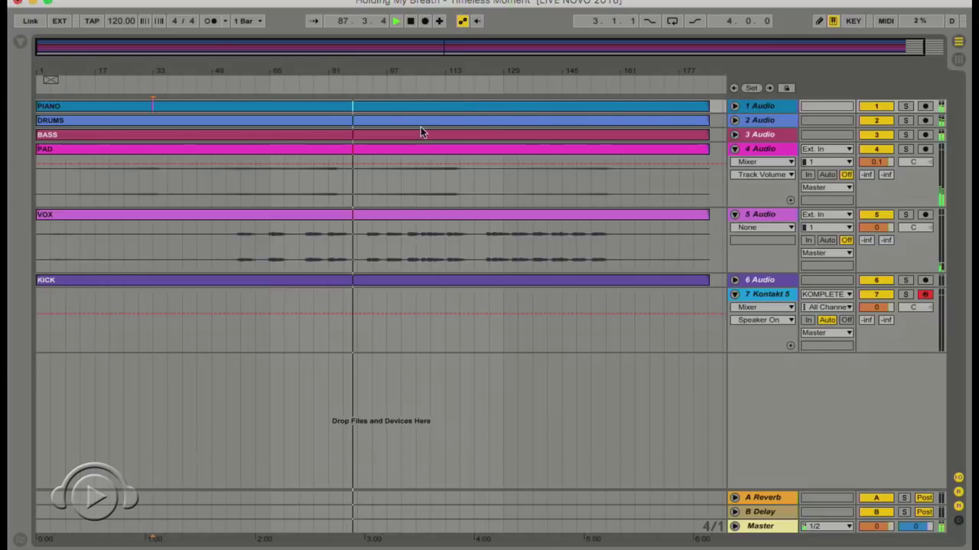
Step: Open the recent Live set DJ BAN.als
click(90, 0)
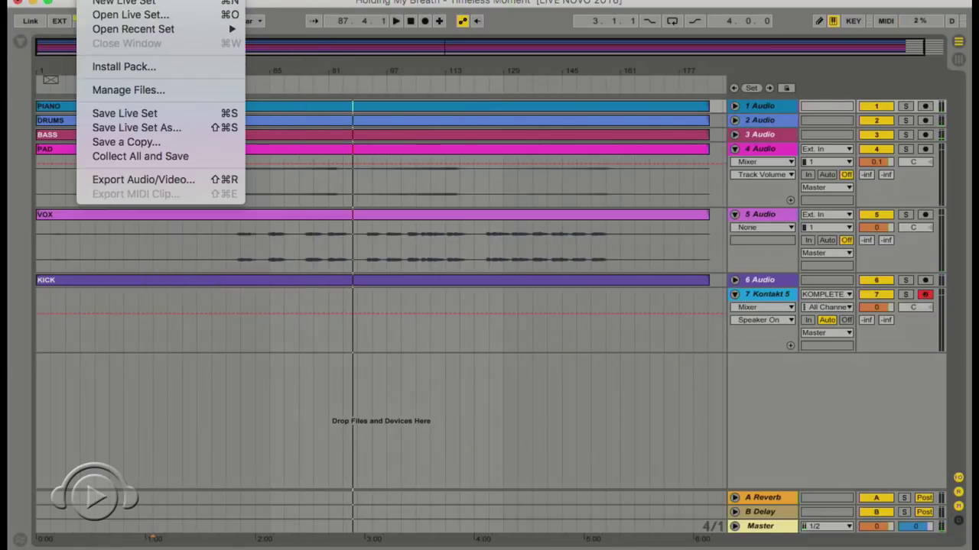
mouse_move(113, 34)
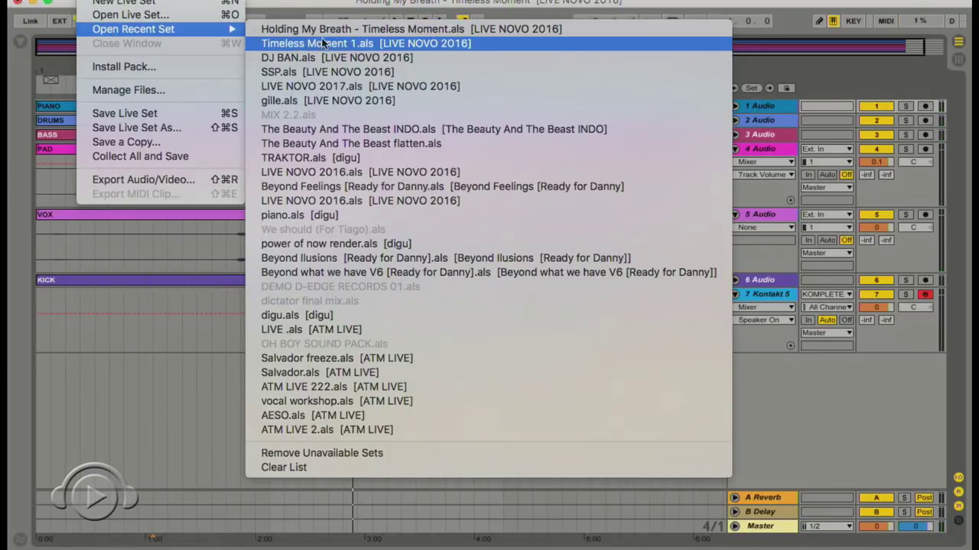
click(334, 60)
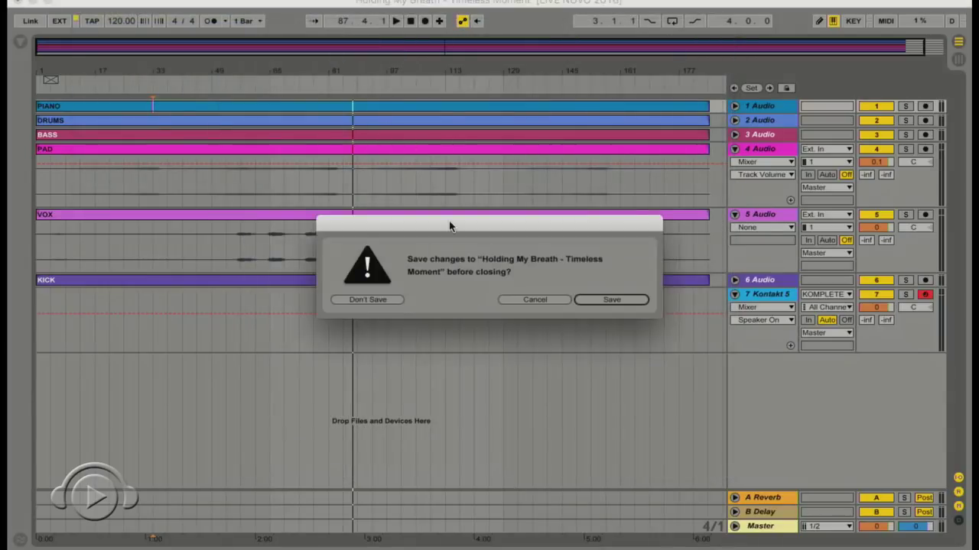
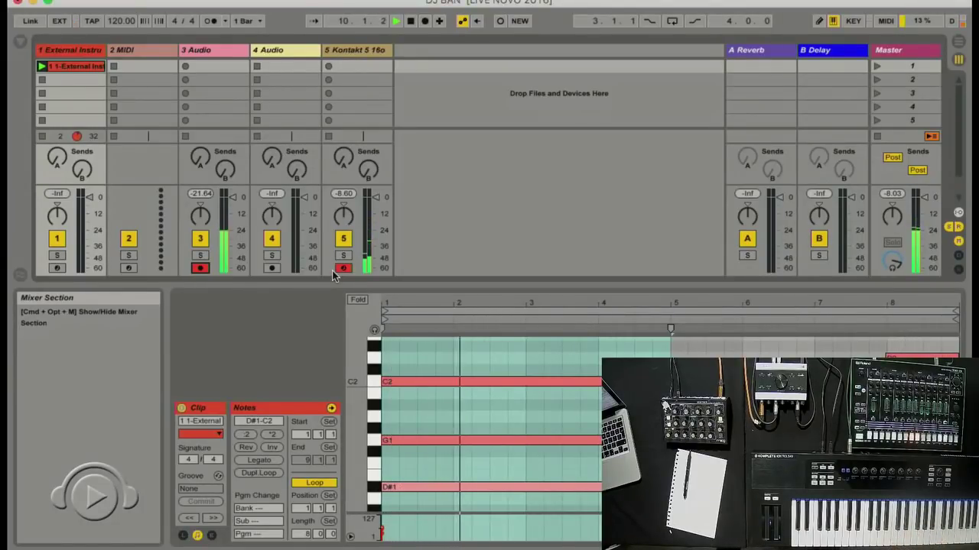
Step: Insert a new MIDI track after the Kontakt 5 track
click(361, 53)
right_click(382, 59)
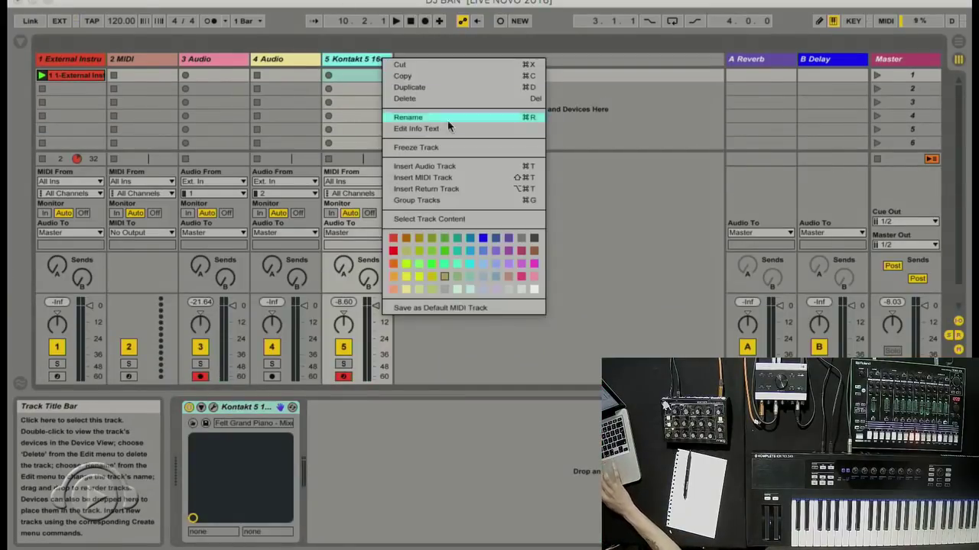
click(456, 178)
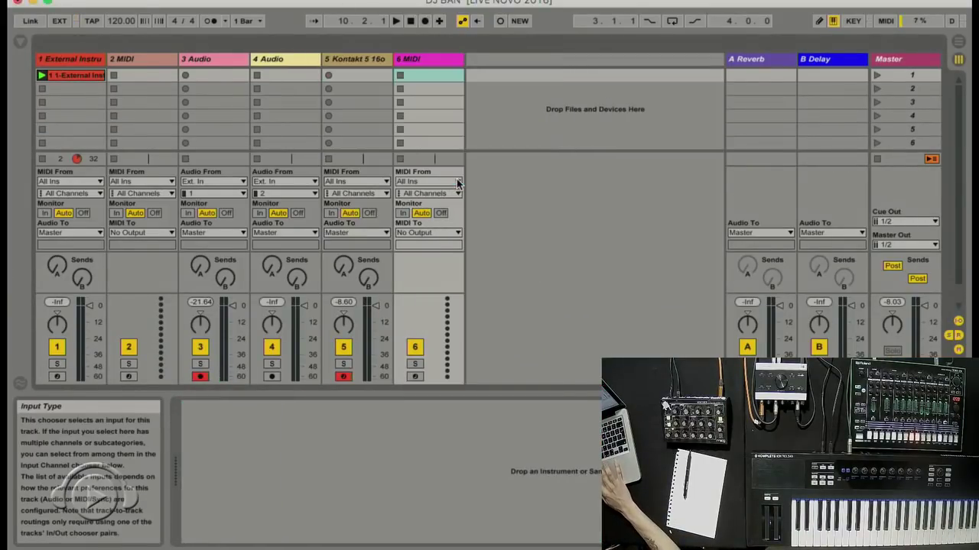
Step: Load the Prophet V2 VST instrument onto the new MIDI track, shift its window, and hide the browser
click(23, 40)
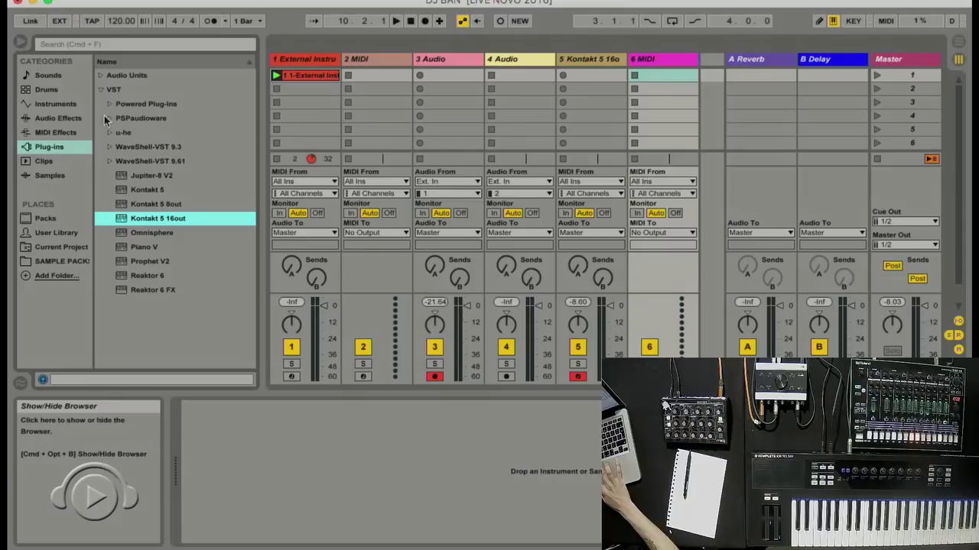
click(161, 262)
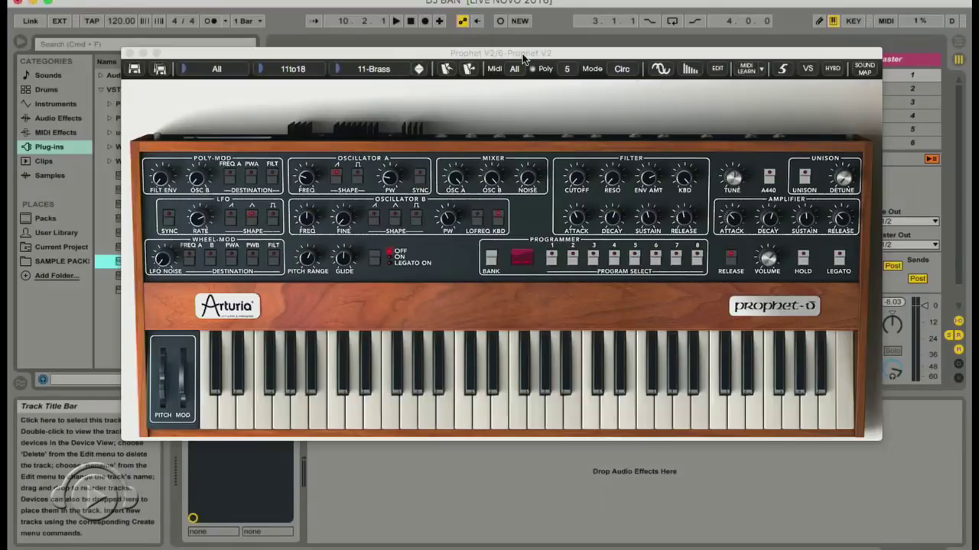
drag(522, 54, 585, 132)
click(21, 45)
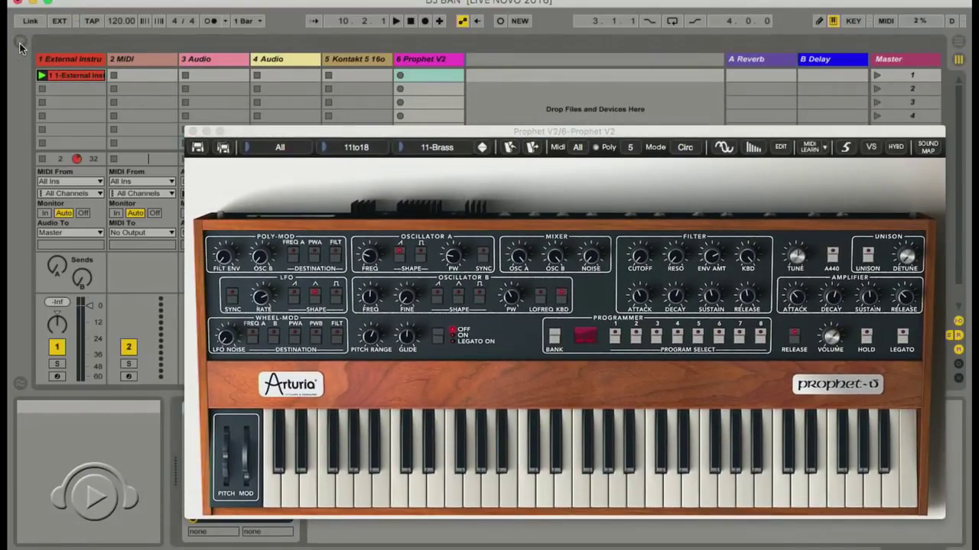
Step: Move the Prophet V2 window aside to lower its track's volume in the mixer, then bring the window back
click(709, 260)
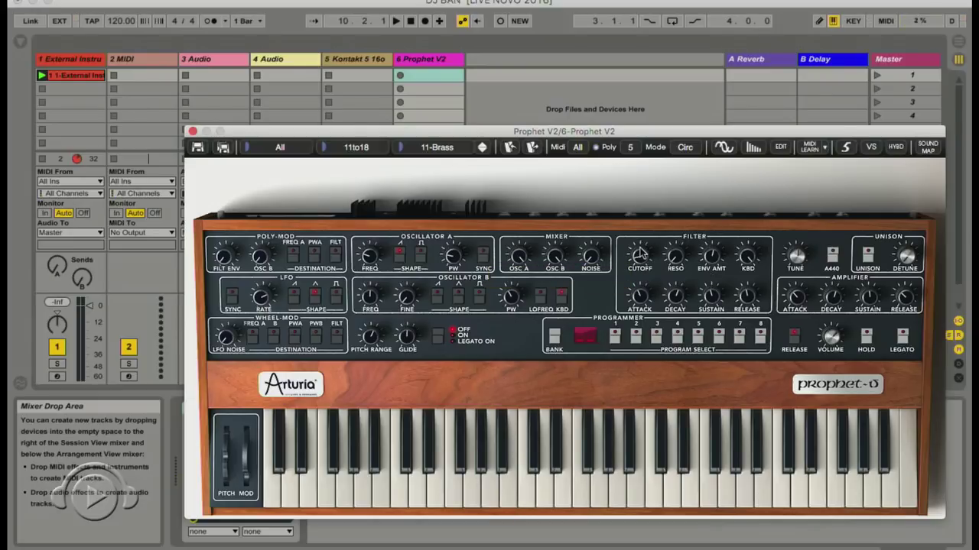
drag(245, 131, 336, 399)
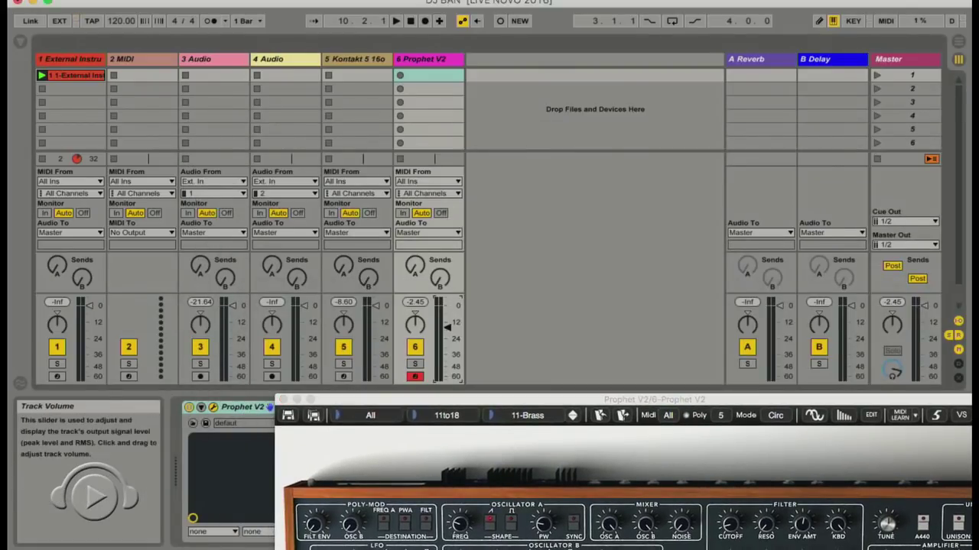
drag(496, 405, 356, 94)
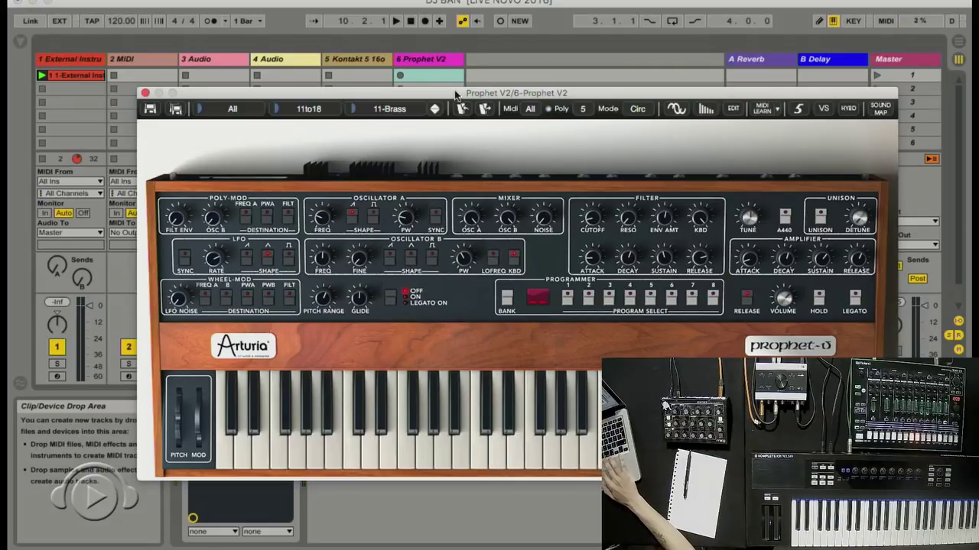
Step: Search the browser's plug-ins for a reverb, keeping the Prophet V2 window clear of the results, and expand the plug-in folders
click(21, 39)
click(95, 46)
text(reve)
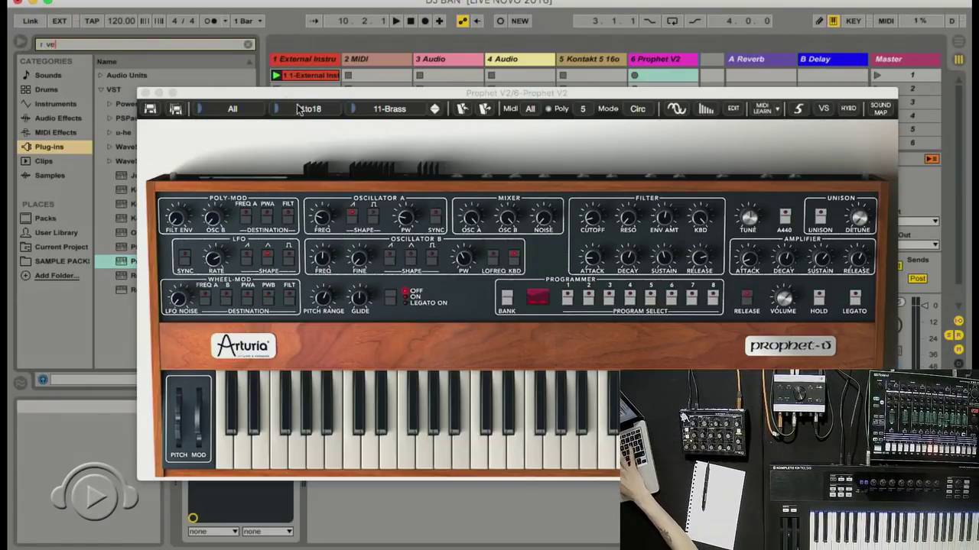
text(rb)
drag(286, 93, 326, 257)
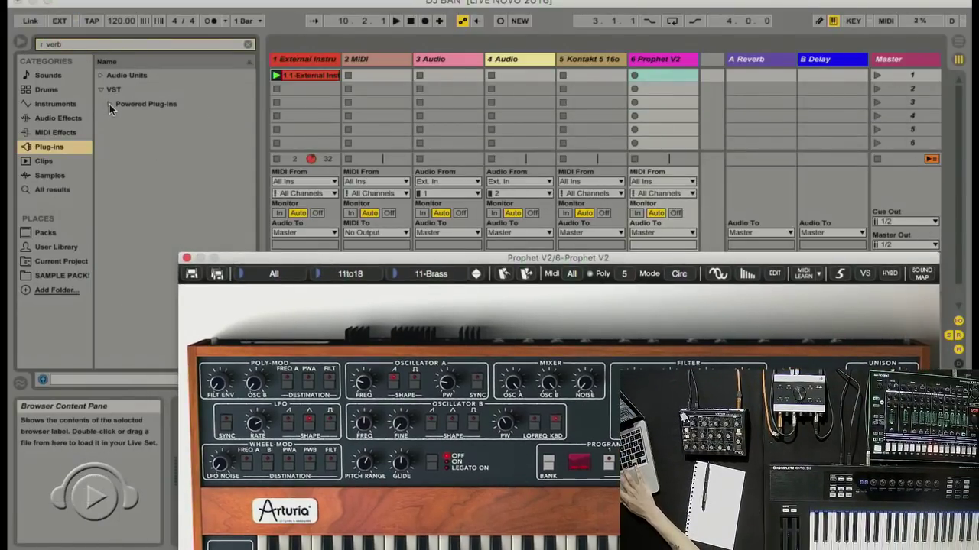
click(109, 104)
click(101, 75)
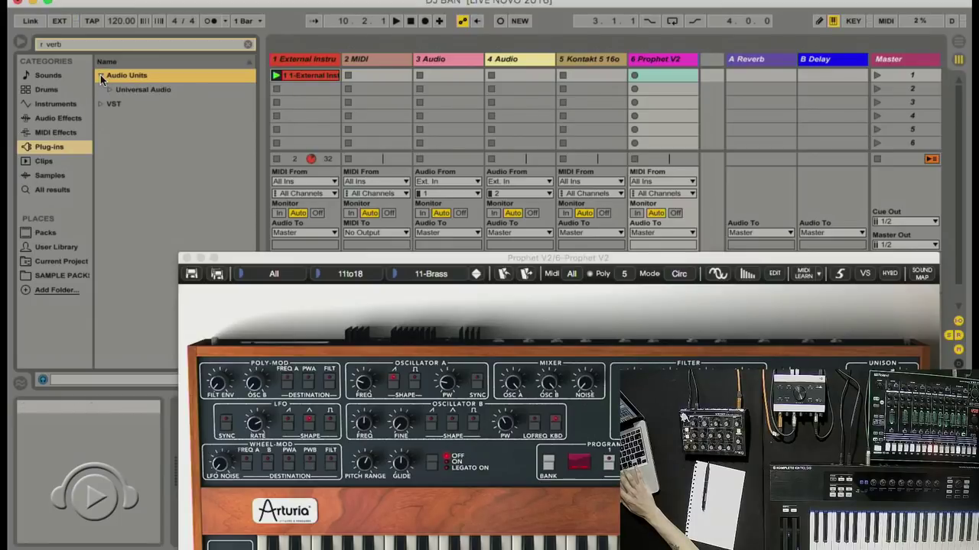
Step: Search the plug-ins for "verb" and load TrueVerb Stereo from WaveShell-VST 9.3 onto the Prophet V2 track
click(247, 43)
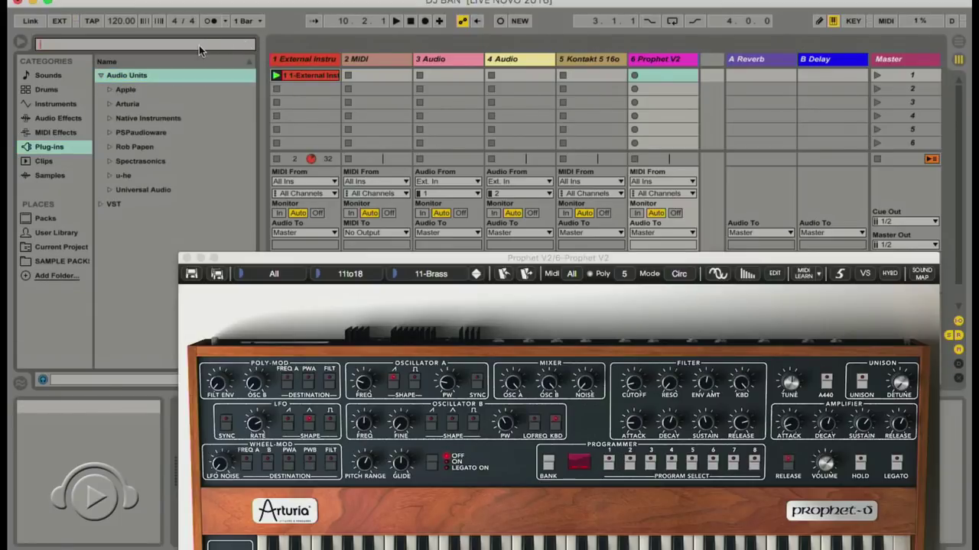
text(verb)
click(99, 102)
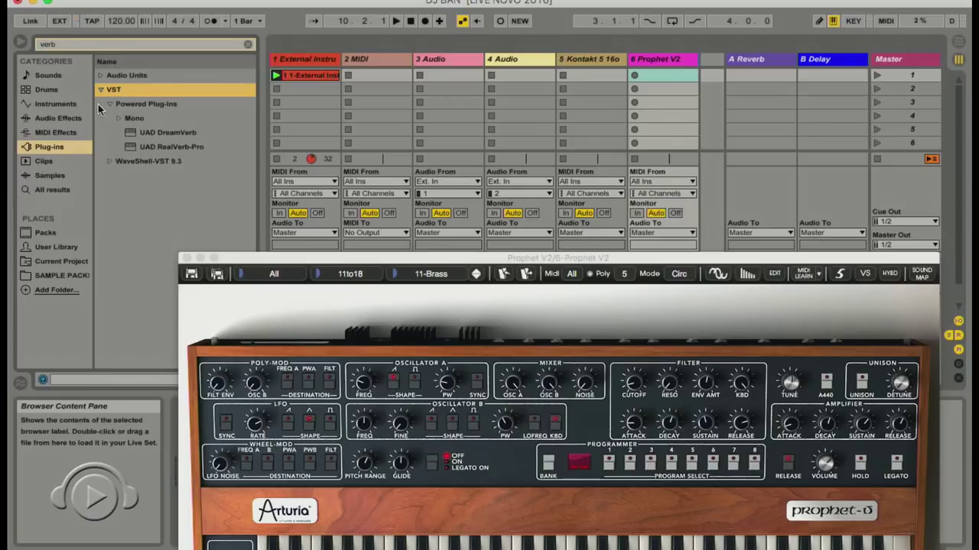
click(111, 162)
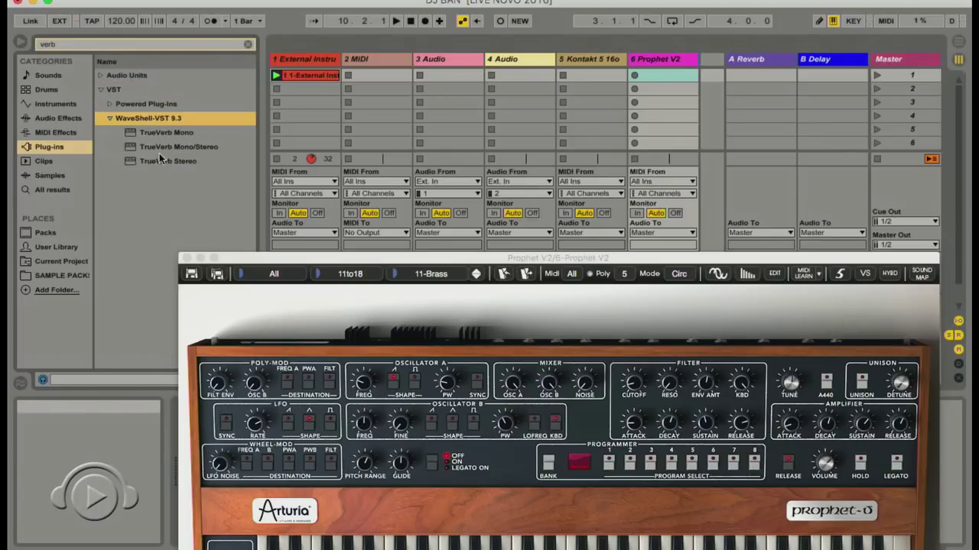
click(153, 132)
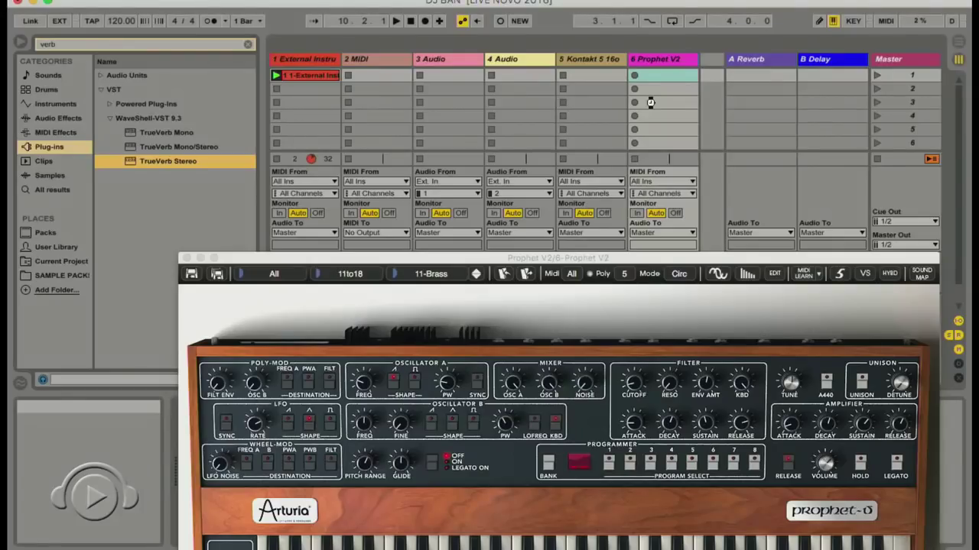
drag(651, 102, 651, 102)
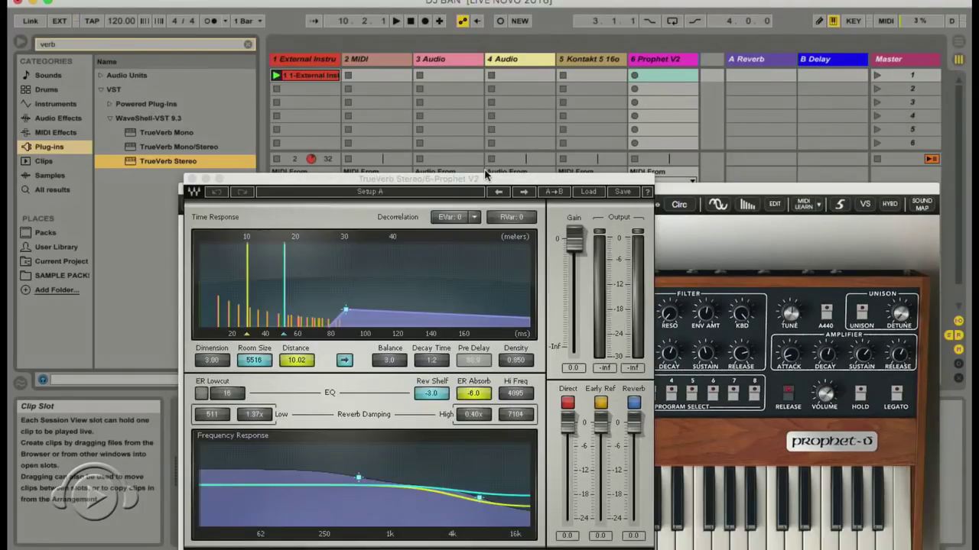
Step: Shift the TrueVerb window aside and set its decay time to 62.0, balance to 10.7 and reverb level to -9.5
drag(485, 175, 350, 19)
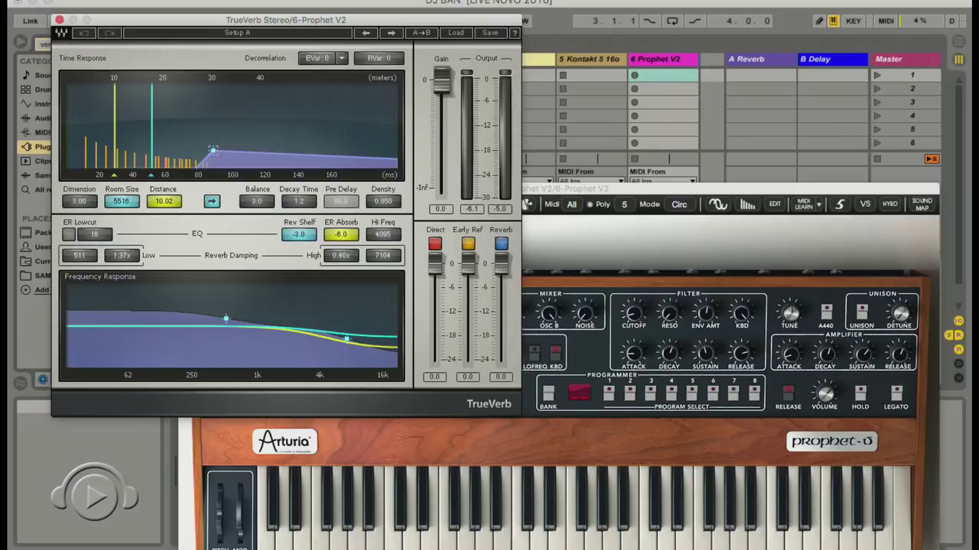
drag(213, 150, 213, 115)
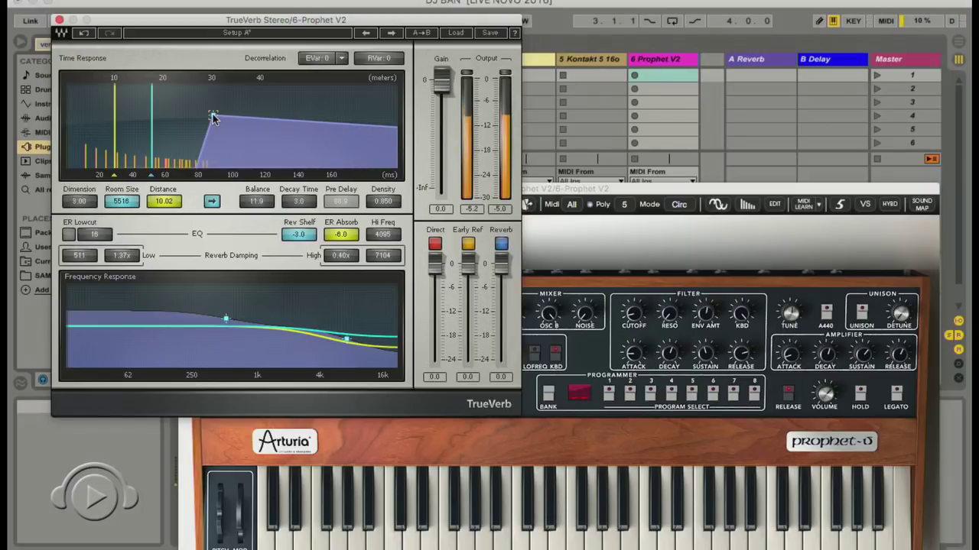
drag(214, 119, 214, 121)
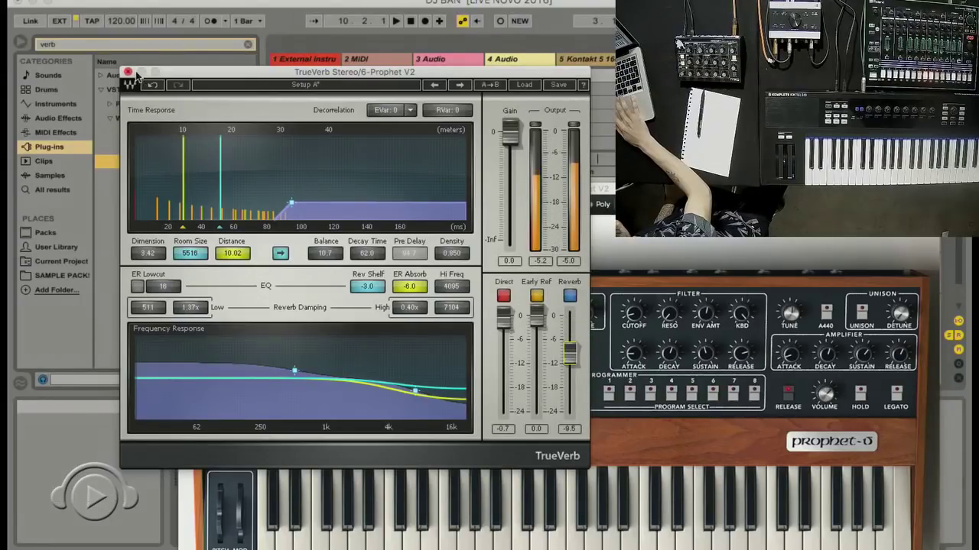
Step: Close the TrueVerb window, uncover the device chain and remove TrueVerb from the Prophet V2 track
click(129, 73)
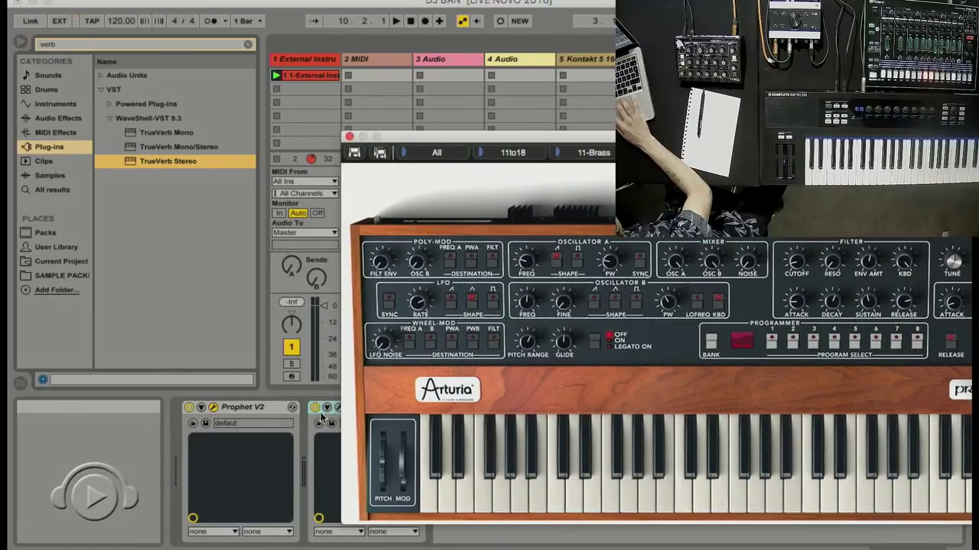
drag(456, 137, 519, 131)
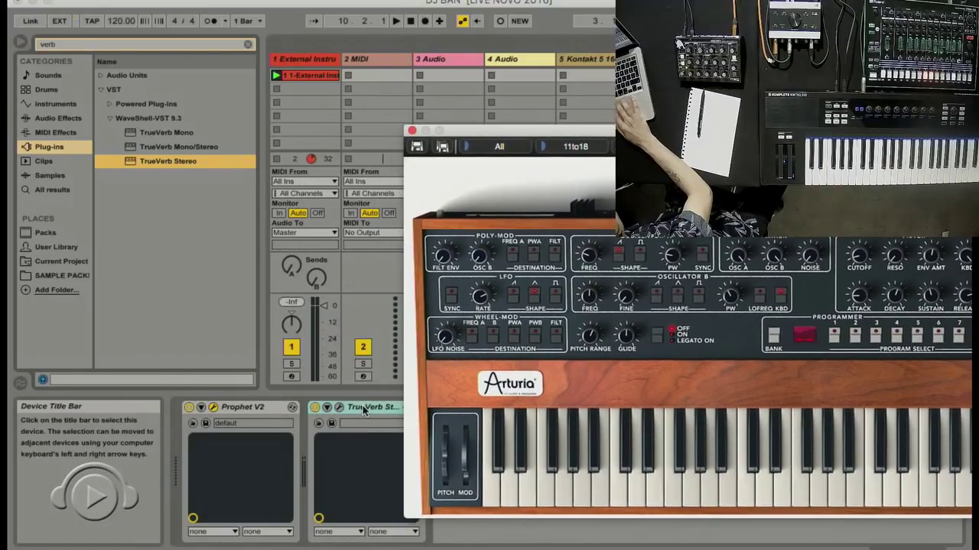
key(Delete)
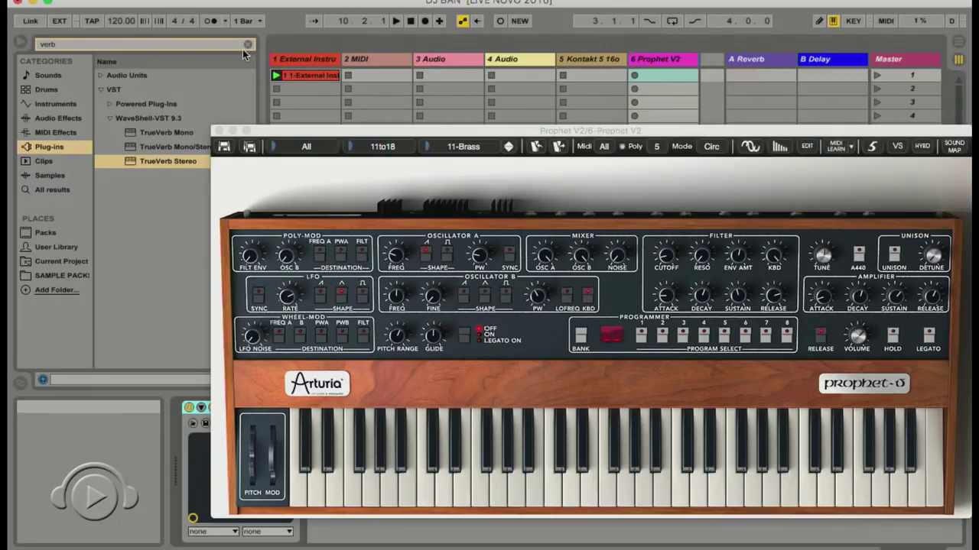
Step: Clear the browser search and add the Reverb audio effect after the Prophet V2 instrument
click(248, 46)
click(57, 118)
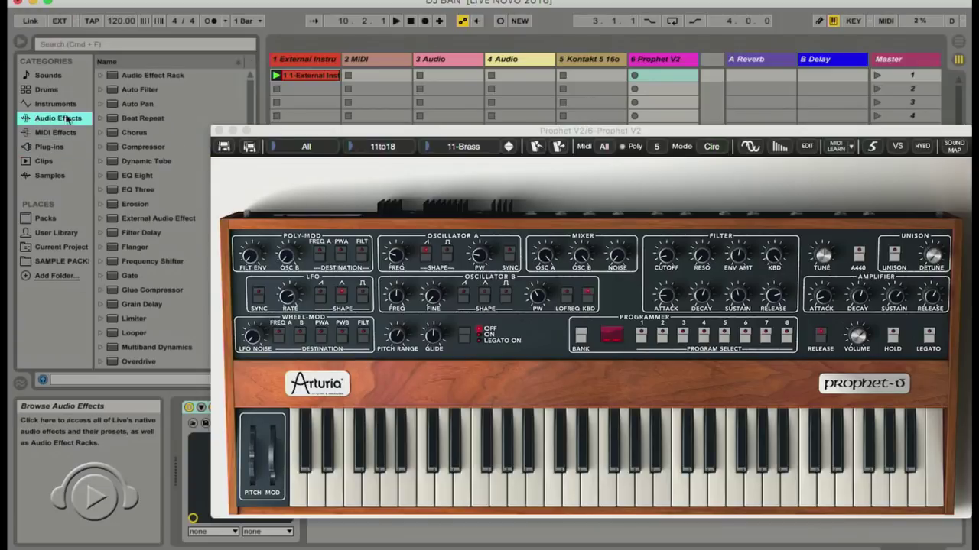
click(142, 133)
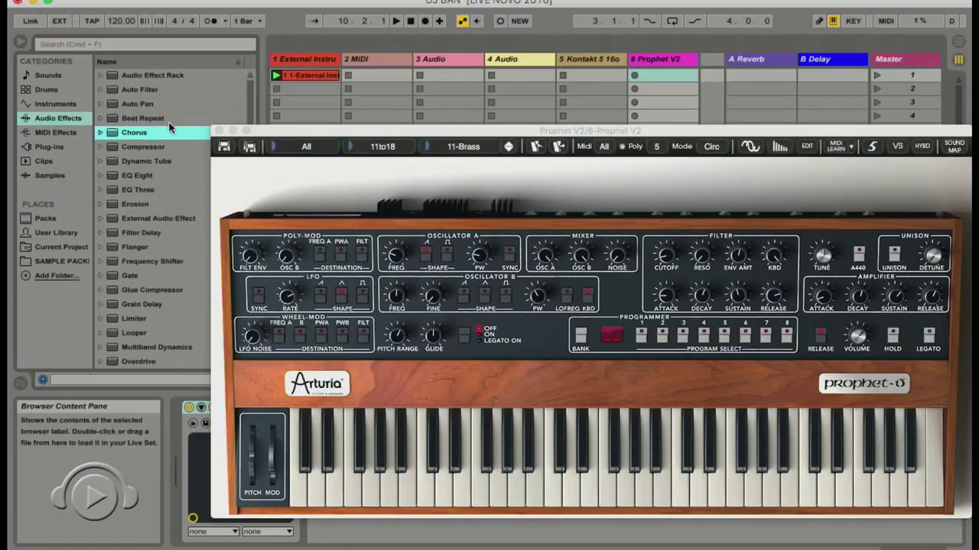
scroll(165, 301, down, 3)
drag(128, 320, 165, 320)
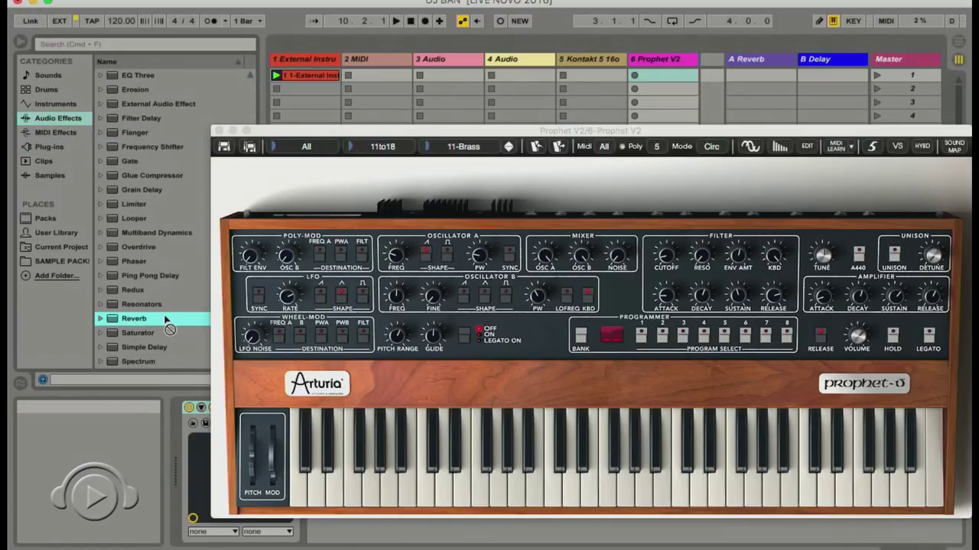
drag(665, 61, 356, 407)
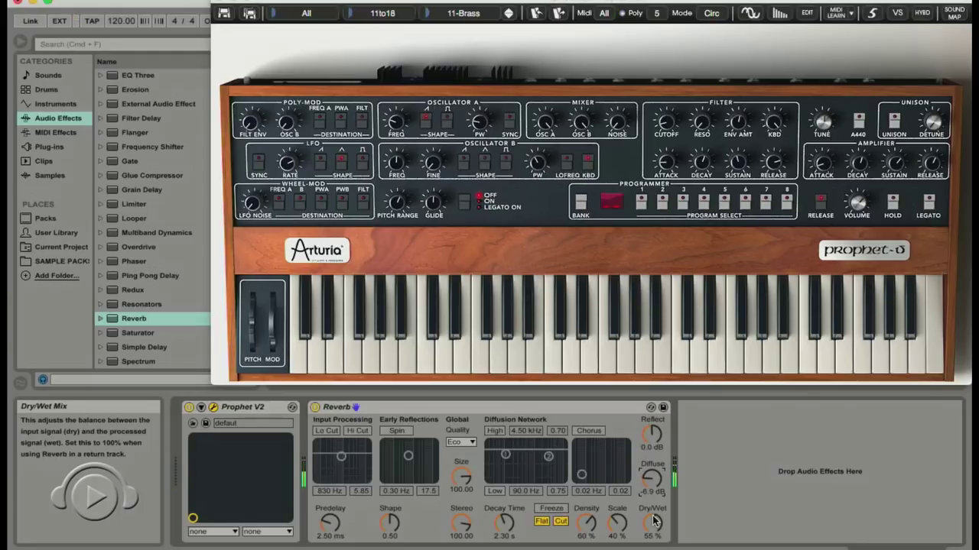
Step: Set the Reverb's decay time to 4.15 s, dry/wet to 62 % and diffuse to -1.3 dB, and close the Prophet V2 window
drag(504, 523, 503, 505)
drag(655, 523, 652, 479)
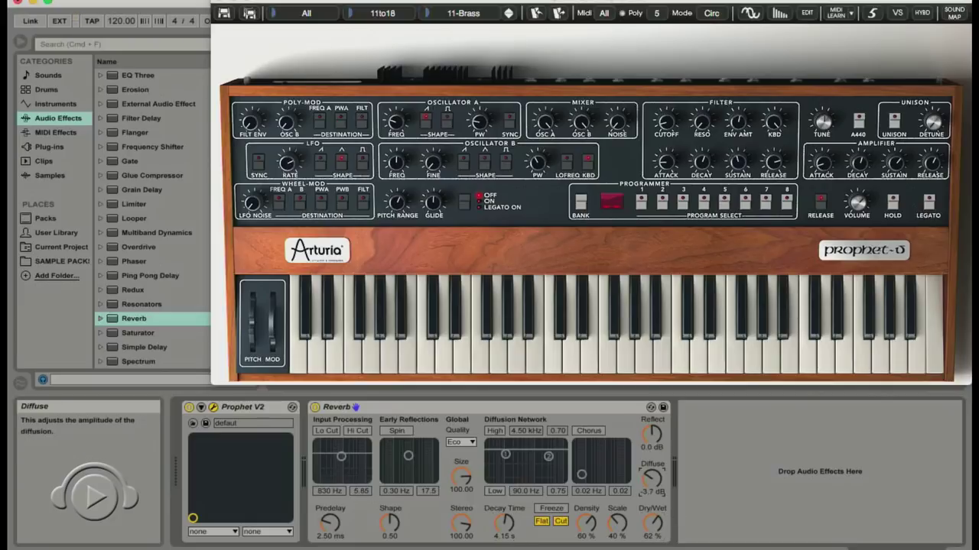
click(461, 478)
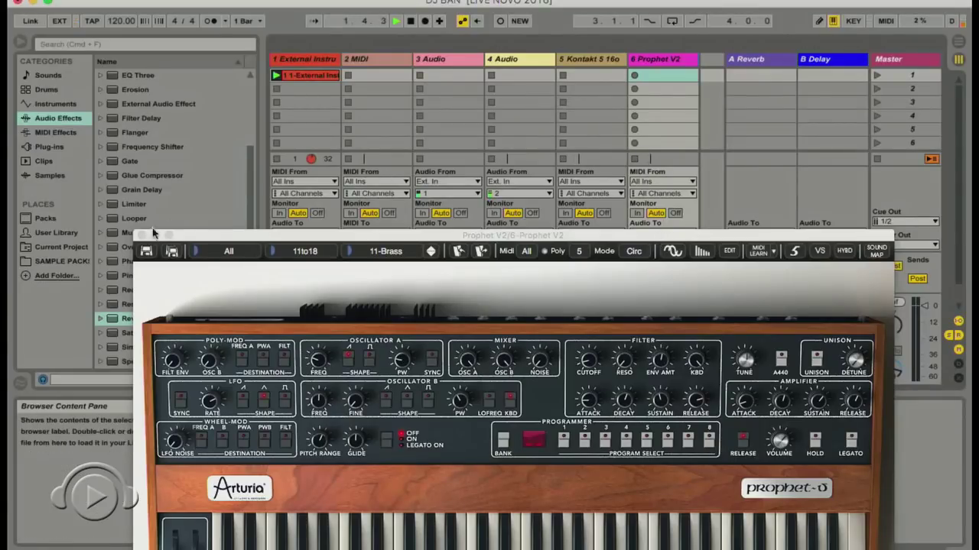
click(143, 235)
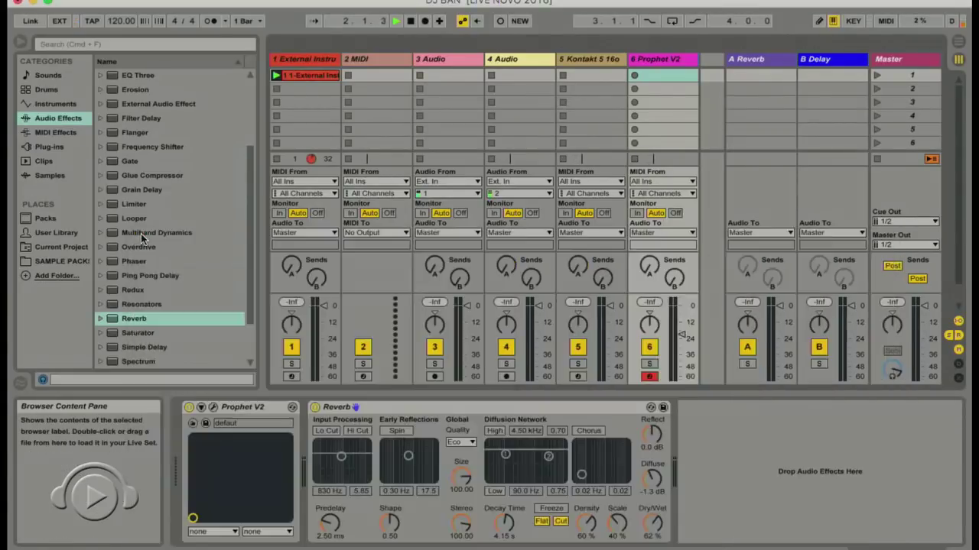
Step: Arm the 3 Audio and 4 Audio tracks and record 24 bars into 3 Audio's first slot while the External Instrument clip plays
click(434, 377)
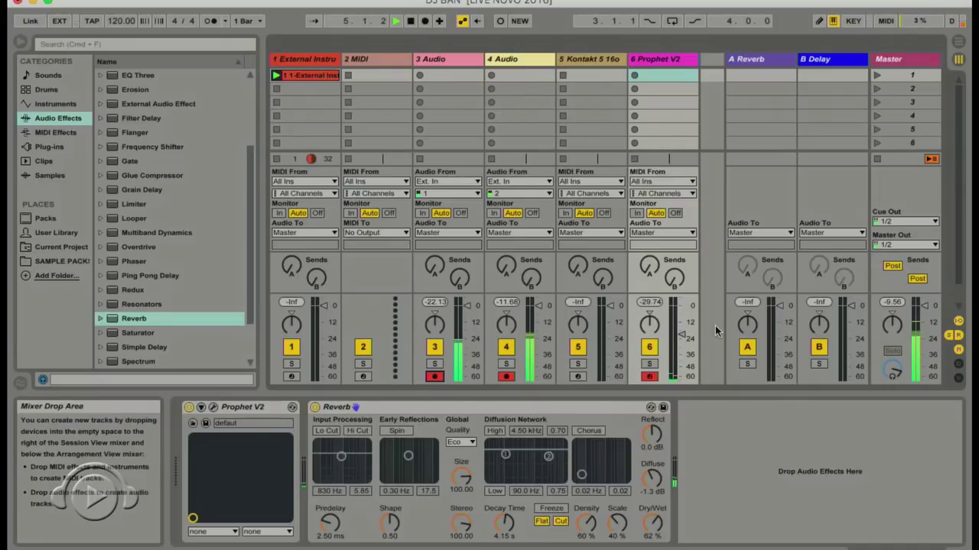
double_click(310, 72)
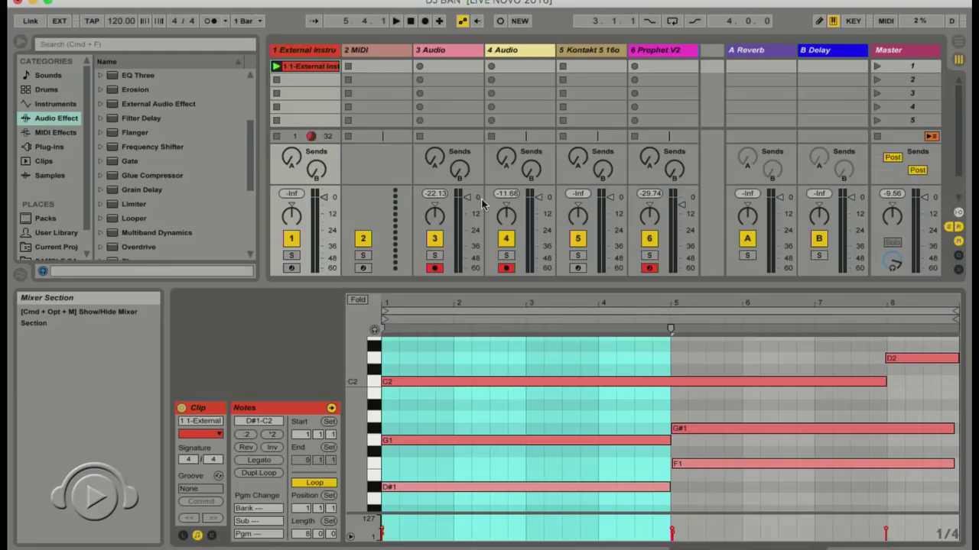
key(space)
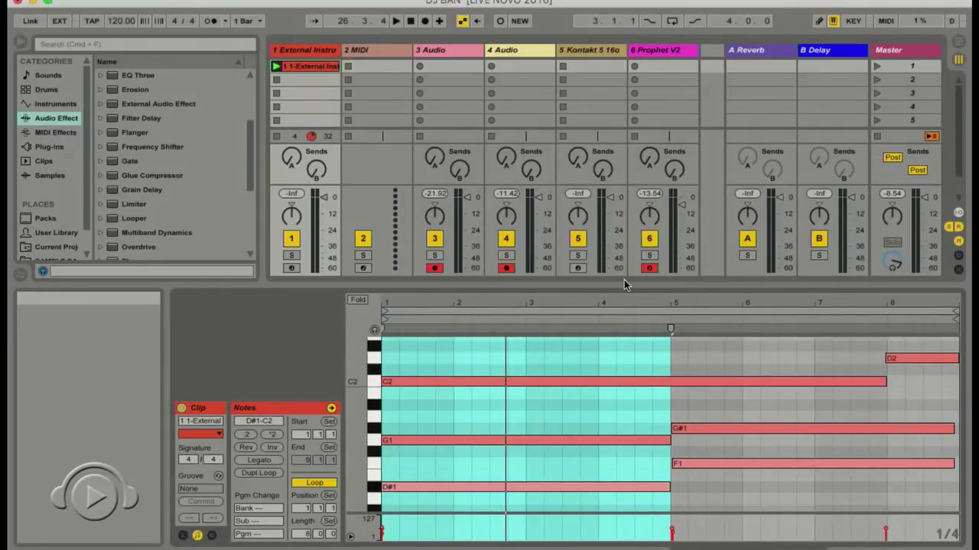
key(space)
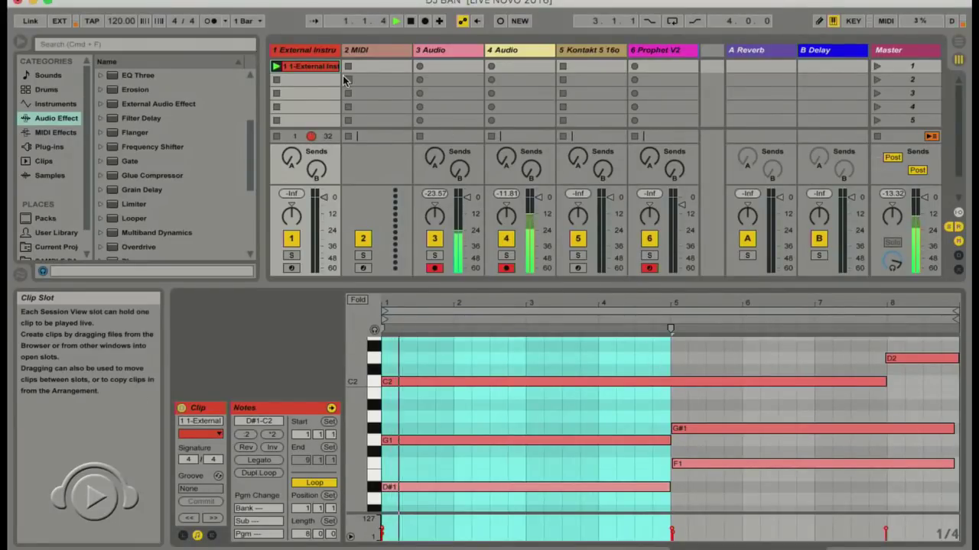
click(420, 66)
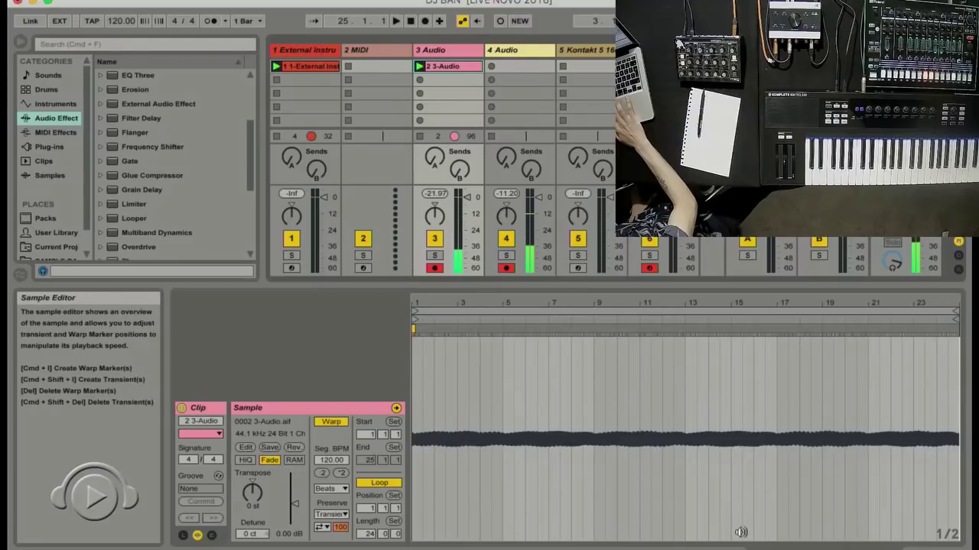
Step: Arm the External Instrument and 3 Audio tracks and record an eight-bar MIDI clip in the External Instrument track's second slot
click(295, 81)
click(290, 268)
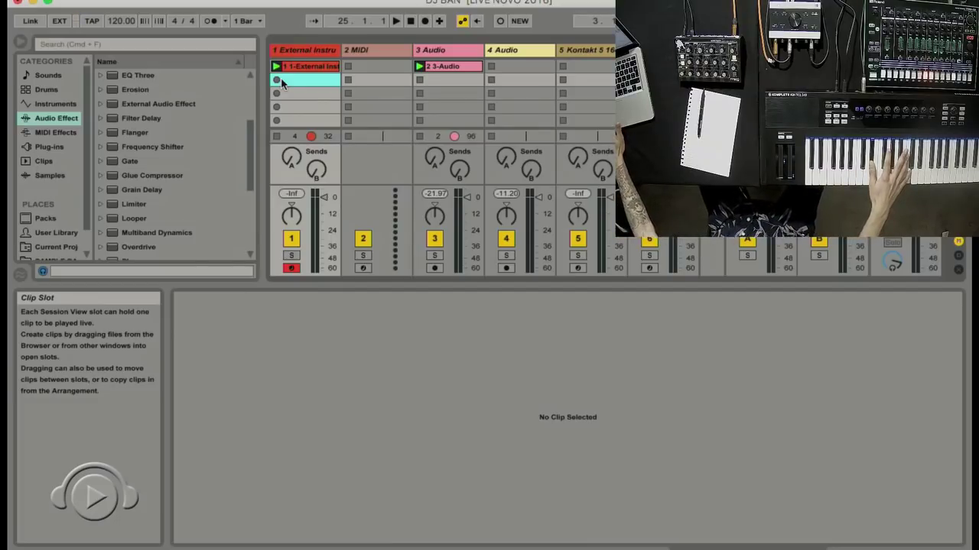
click(434, 267)
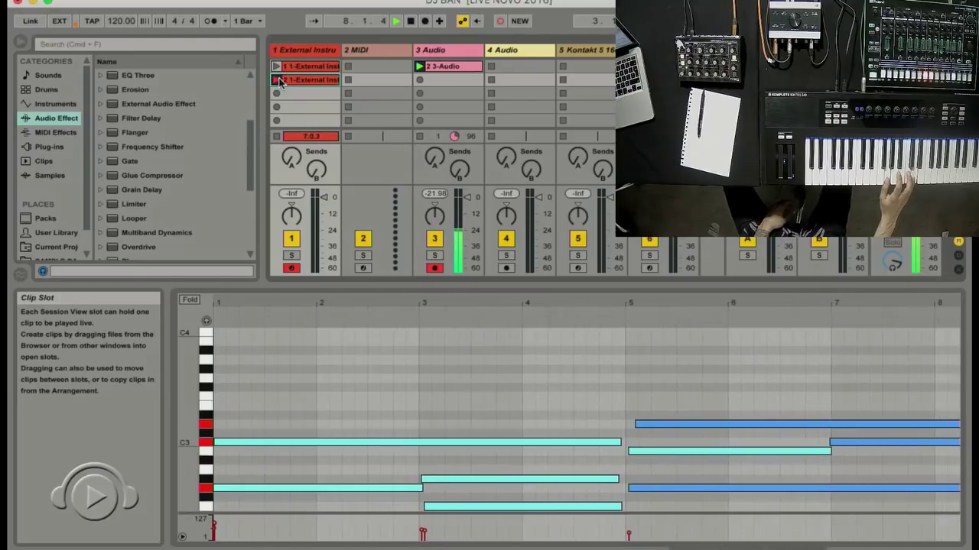
click(277, 81)
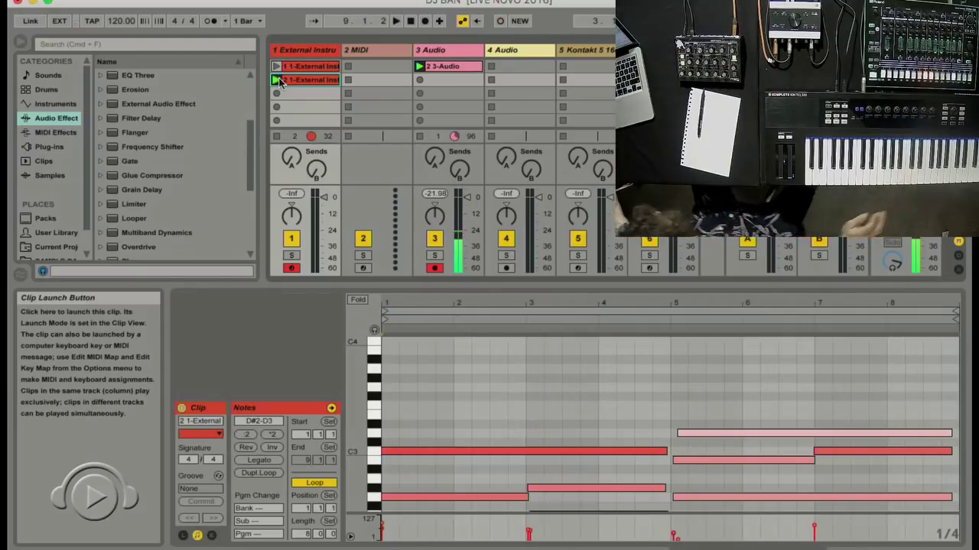
Step: Align the starts of the F2 and G#2 notes with bar 3 in the new MIDI clip
scroll(554, 466, down, 5)
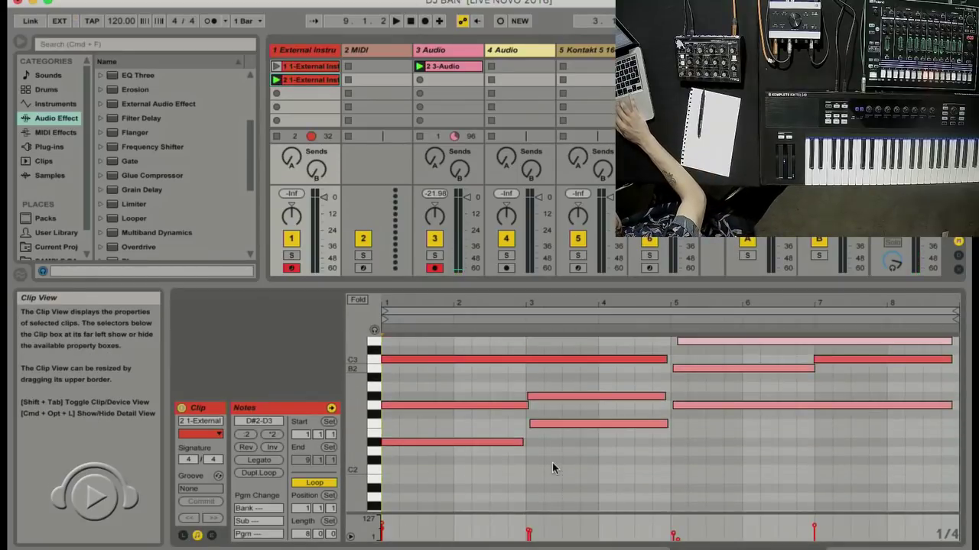
click(544, 424)
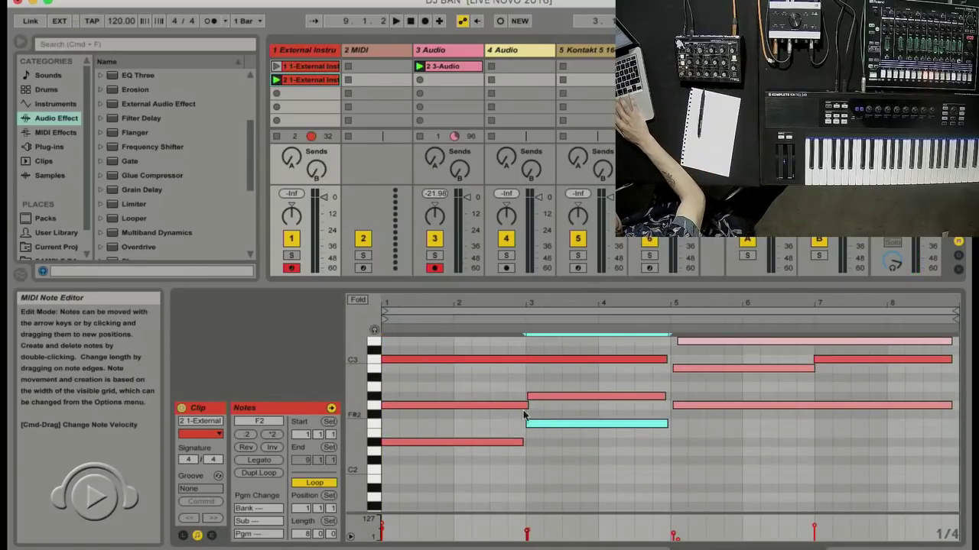
drag(526, 422, 526, 395)
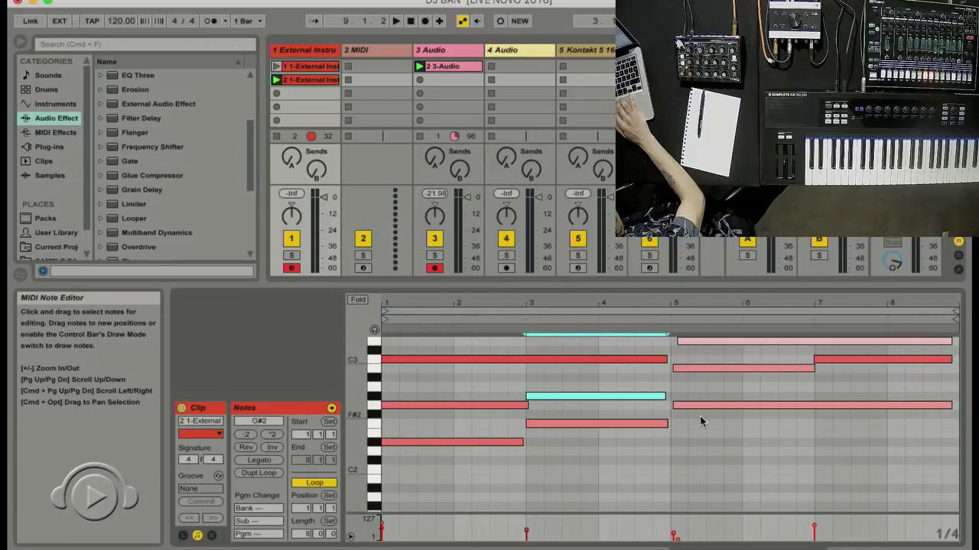
Step: Align the starts of the G2, B2 and D3 notes with bar 5 and play the clip
drag(701, 418, 693, 354)
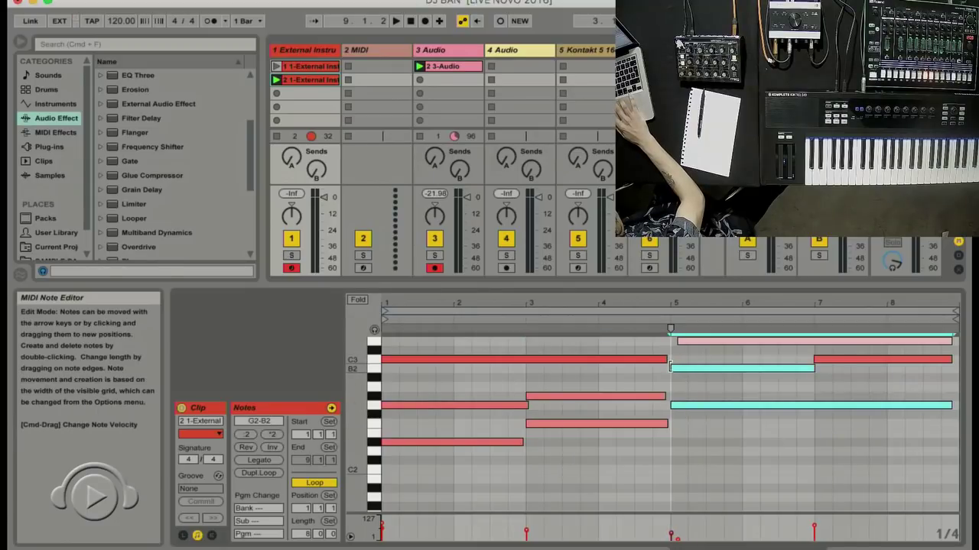
scroll(680, 383, up, 3)
drag(679, 394, 672, 393)
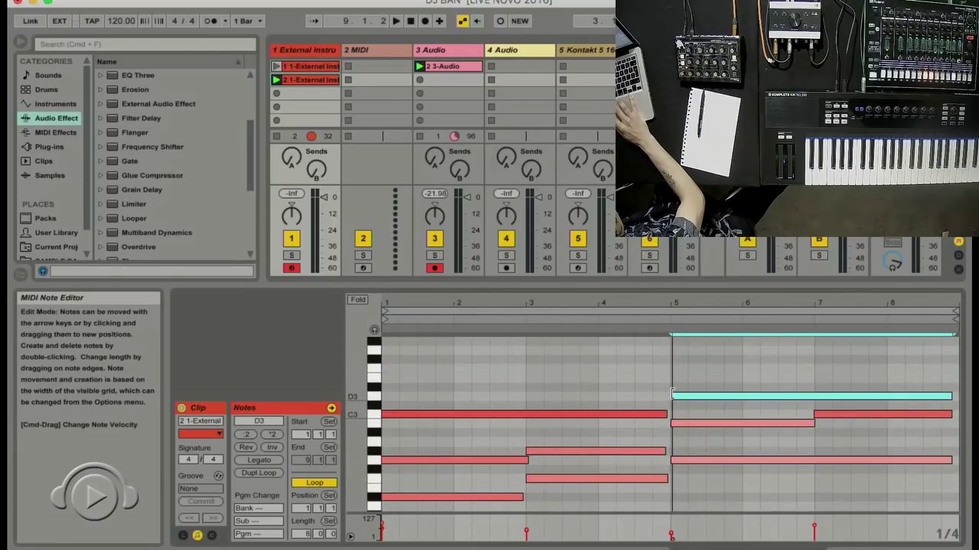
click(694, 335)
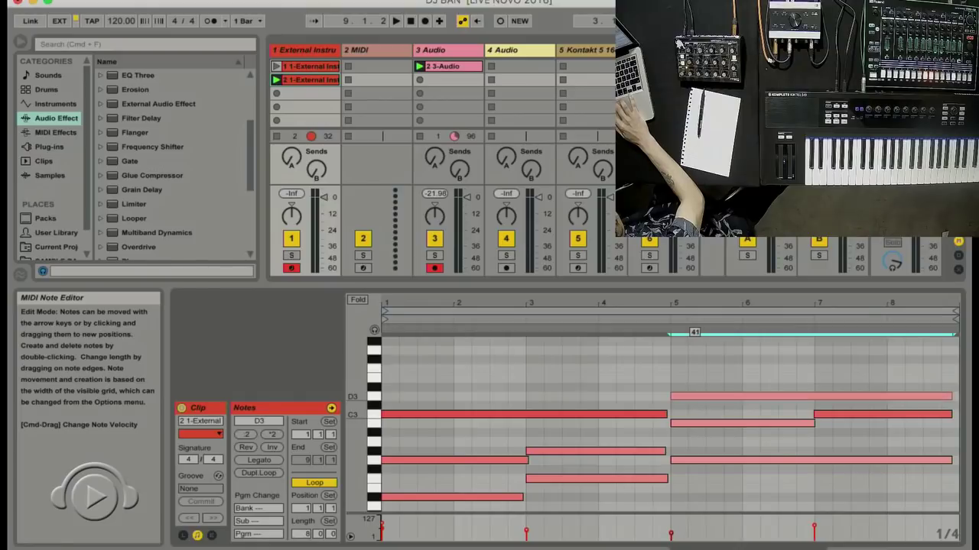
click(694, 396)
key(space)
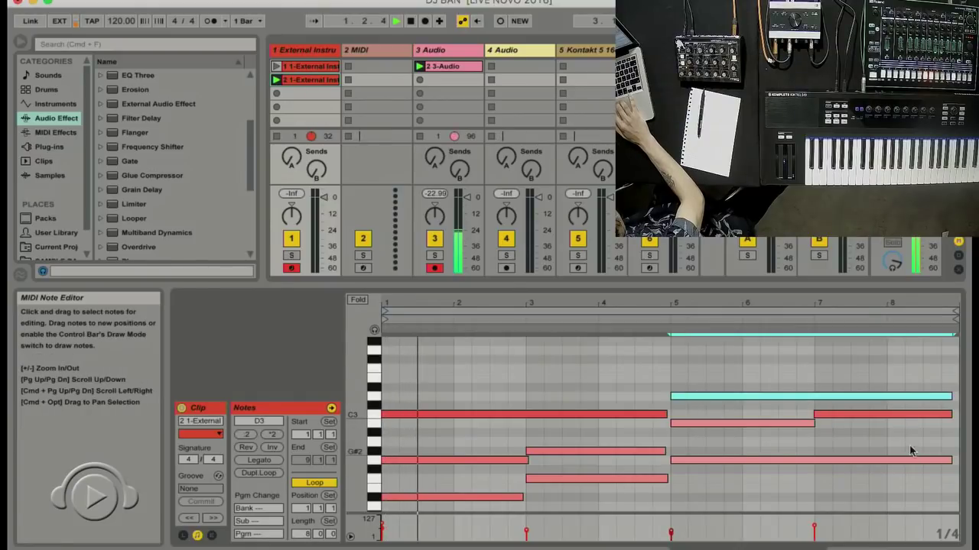
Step: Extend the ends of the F2, G#2 and C3 notes to bar 5 and the D#2 note to bar 3, and audition the clip
click(211, 21)
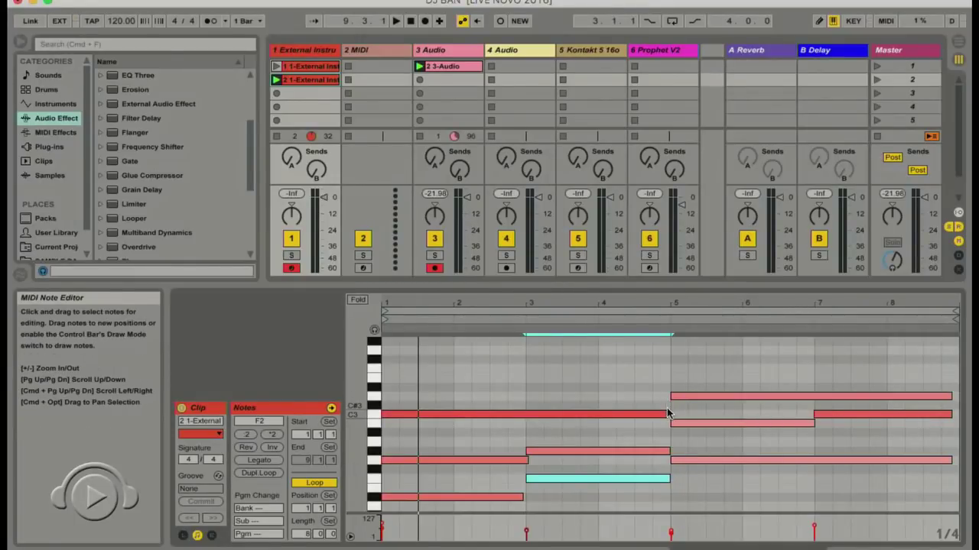
click(666, 414)
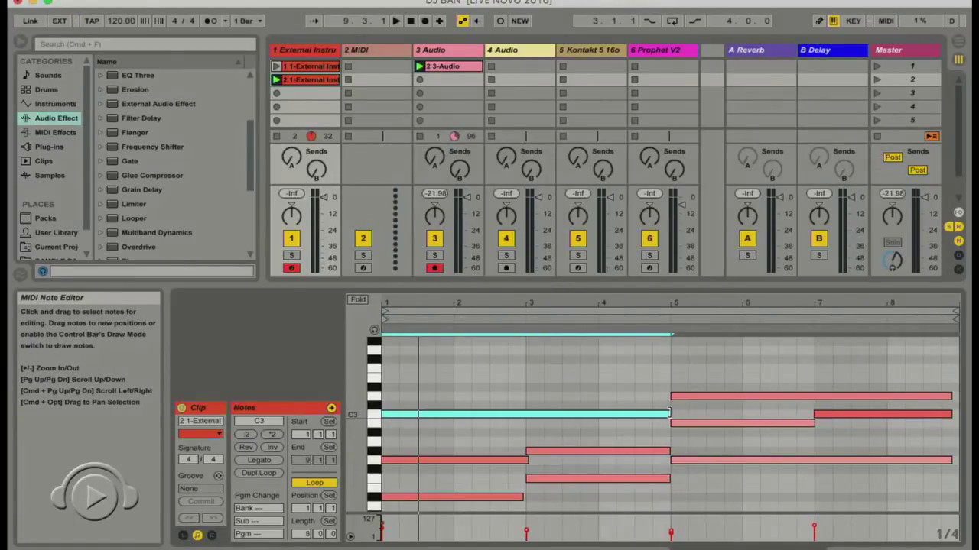
click(524, 498)
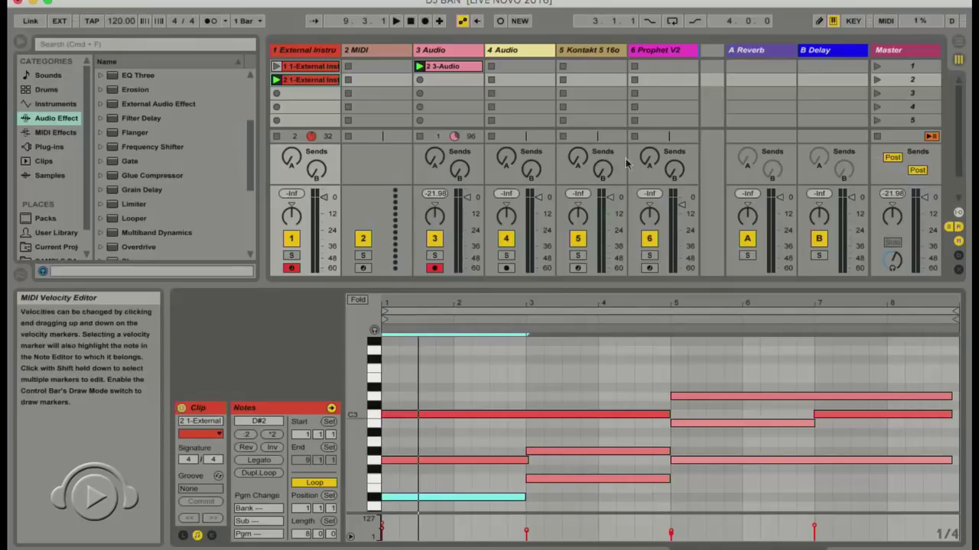
key(space)
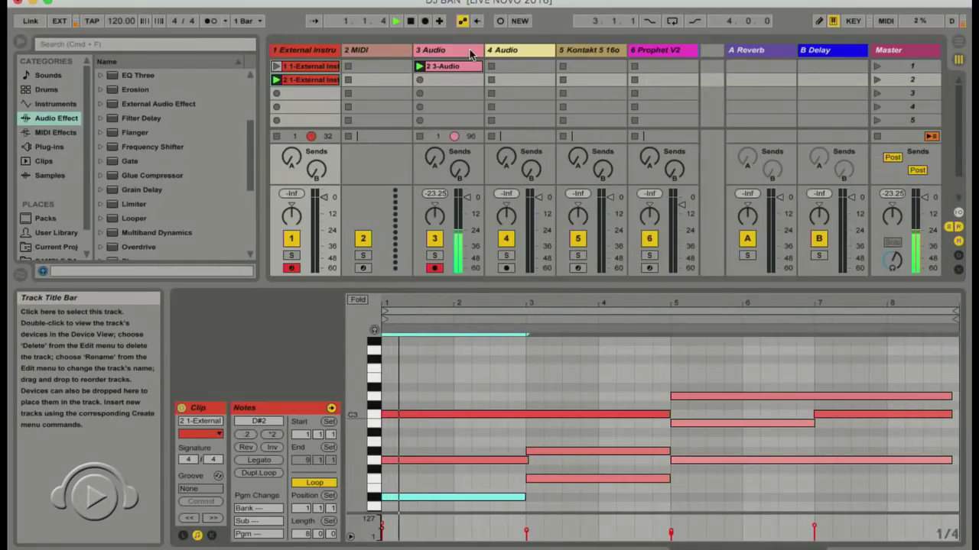
key(space)
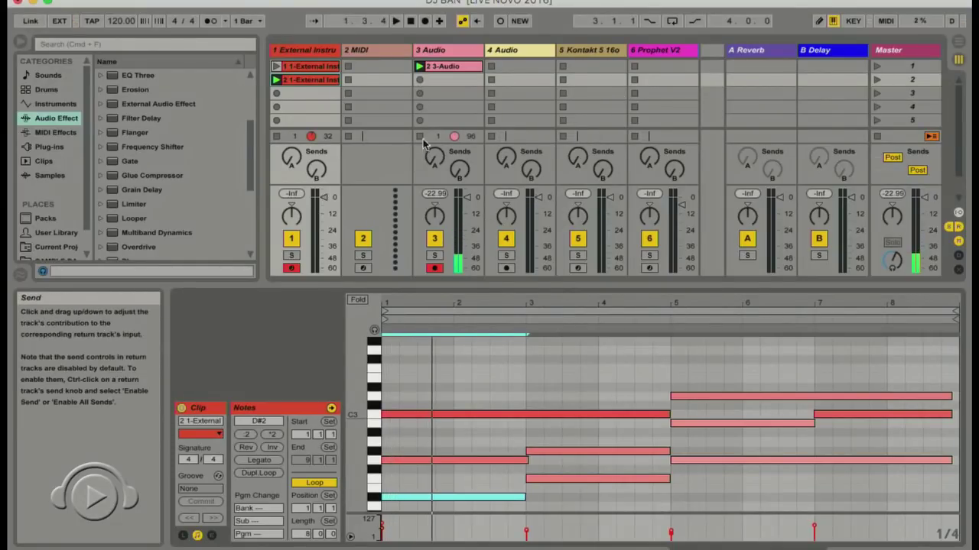
Step: Delete the recording in 3 Audio's first slot and extend the final G2, C3 and D3 notes of External Instrument's second clip to bar 9
click(444, 67)
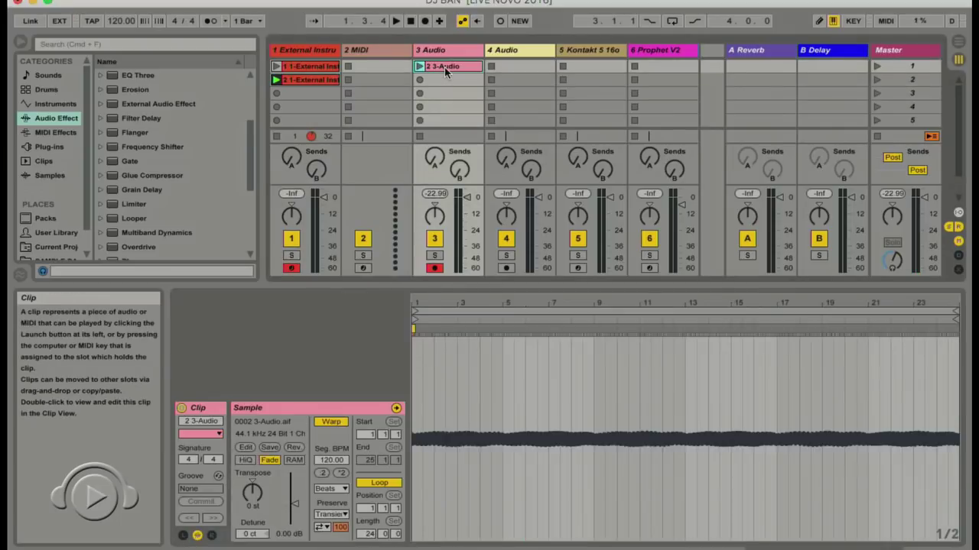
key(Delete)
key(space)
click(302, 79)
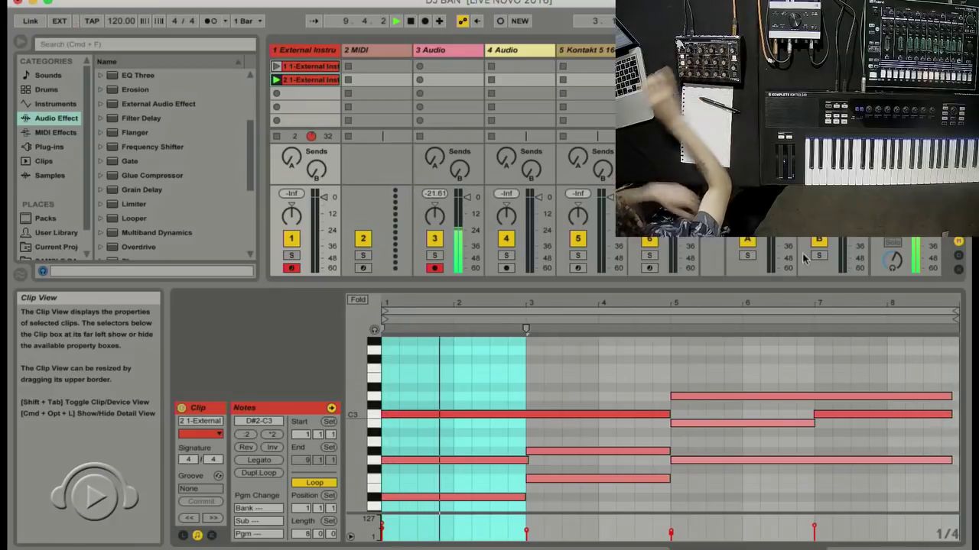
drag(927, 493, 927, 381)
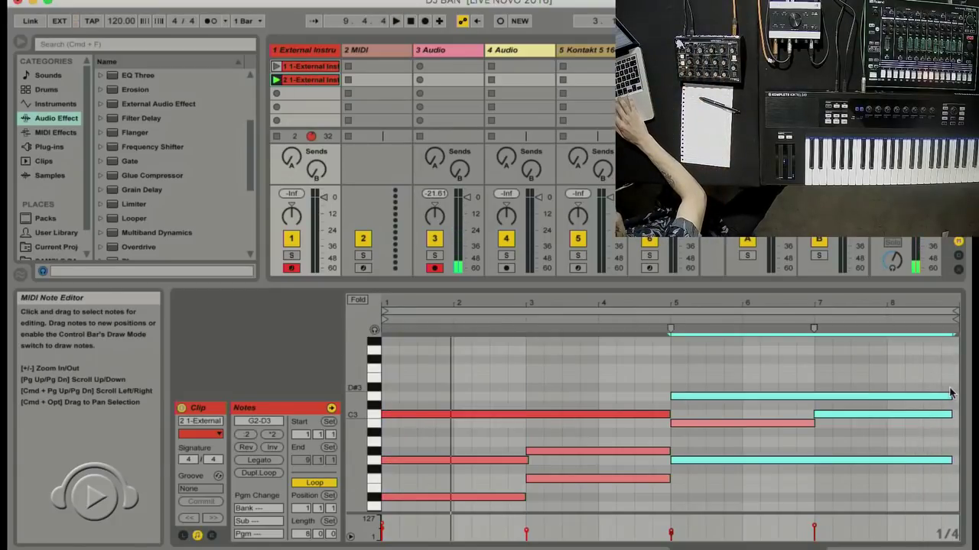
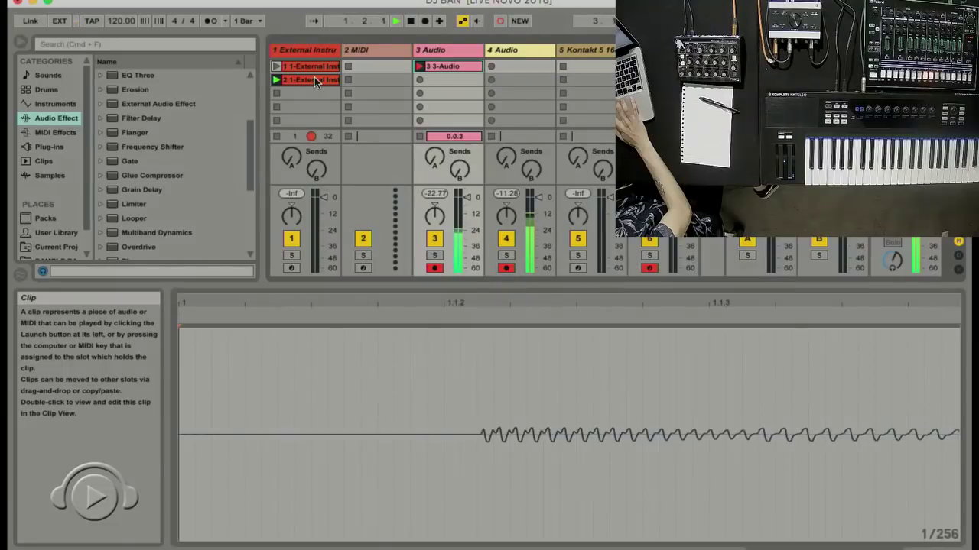
Step: Replace the false start in 3 Audio's first slot with a new recording, shorten its loop to 16 bars, and play it
key(Delete)
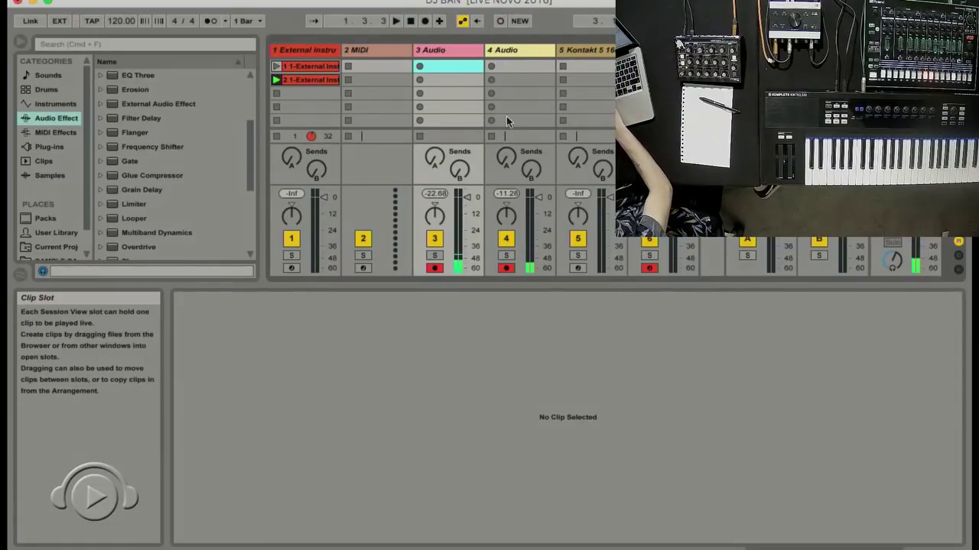
click(419, 67)
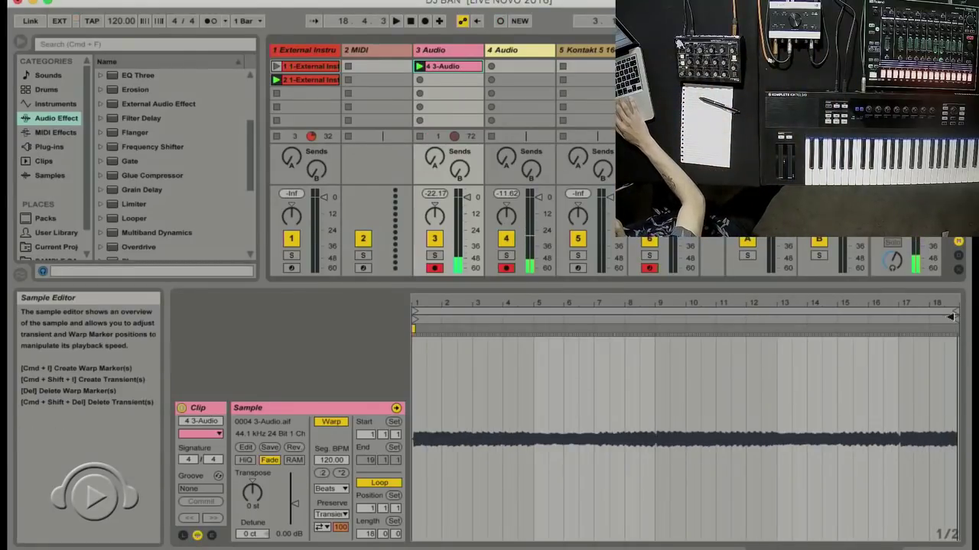
drag(955, 314, 898, 316)
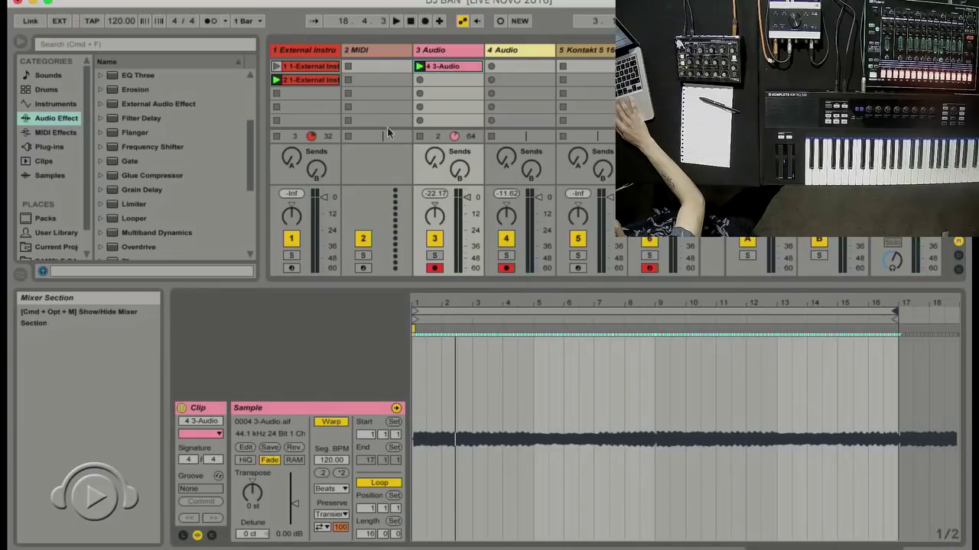
key(space)
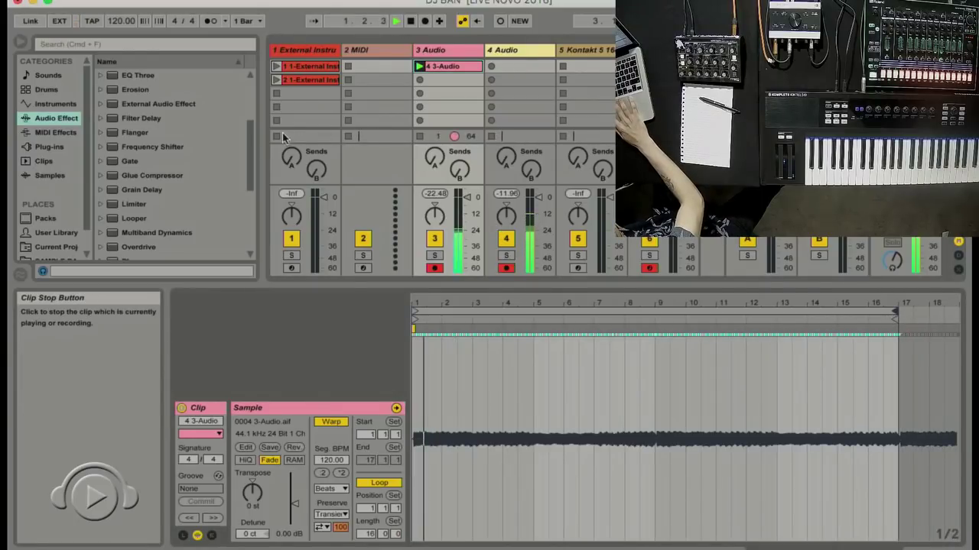
Step: Turn off the Arpeggiator on the External Instrument track and arm that track for recording
double_click(302, 51)
click(190, 408)
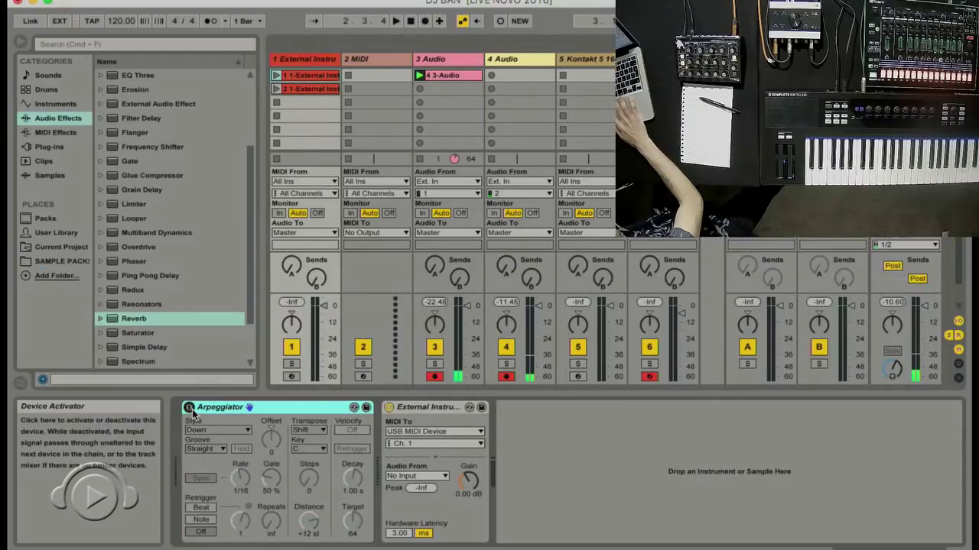
click(293, 376)
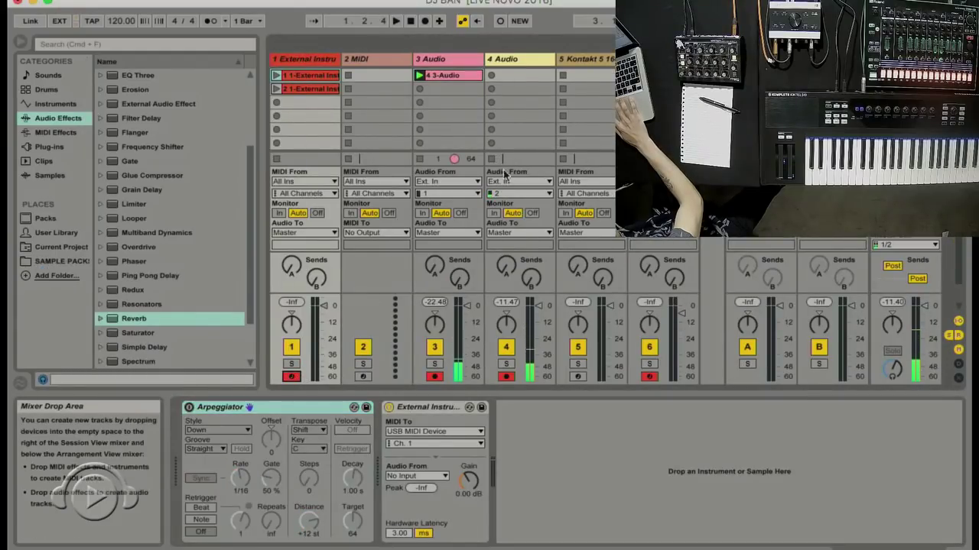
Step: Insert an audio track after 3 Audio, arm it together with the External Instrument track, and set its monitoring to Auto
click(454, 56)
right_click(454, 56)
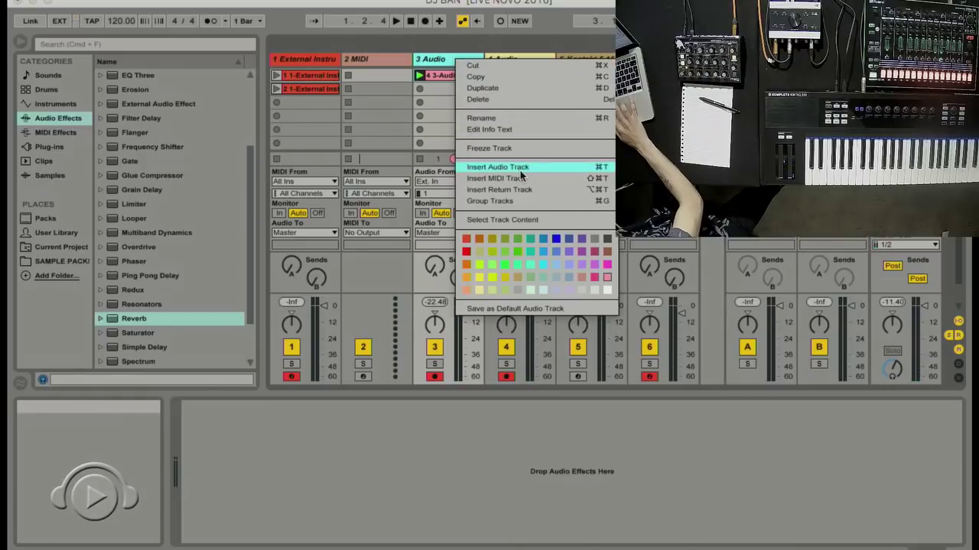
click(518, 167)
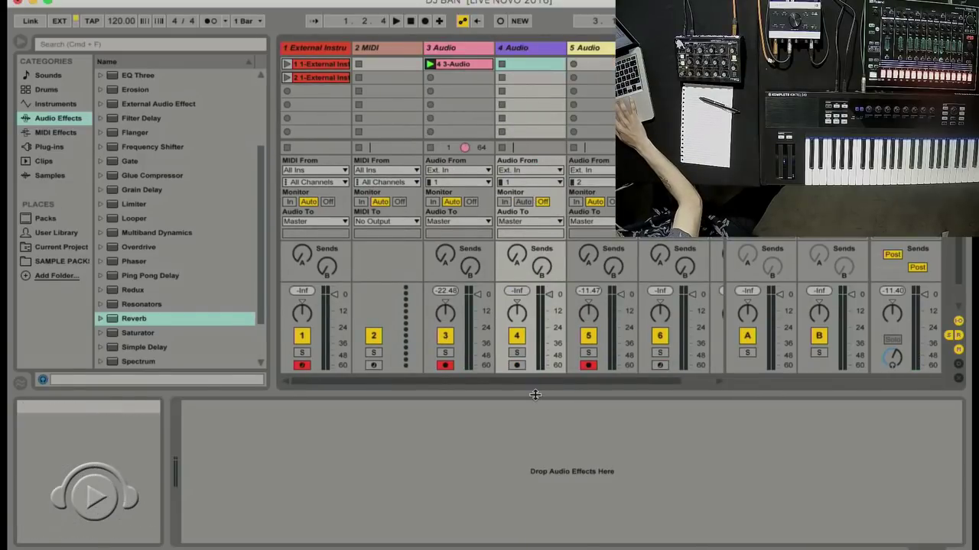
click(517, 365)
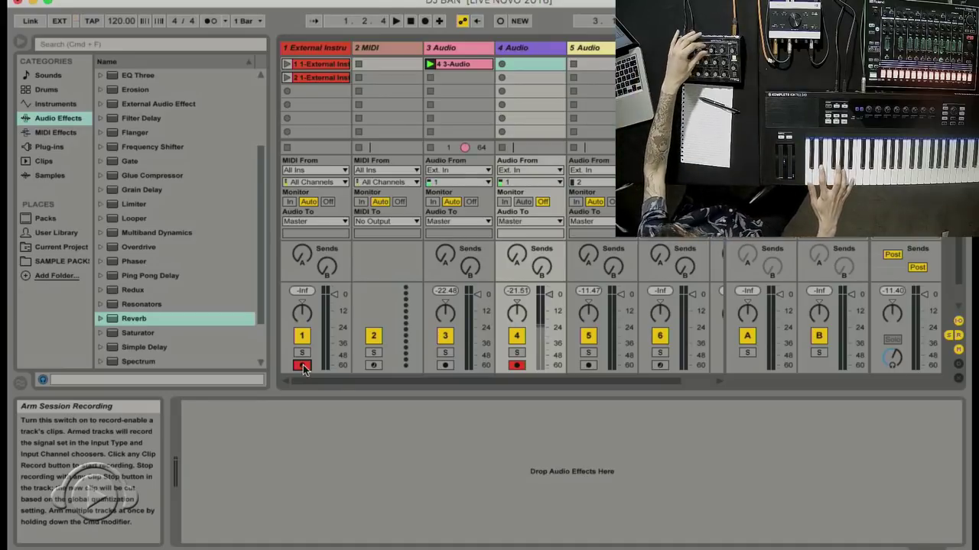
click(522, 202)
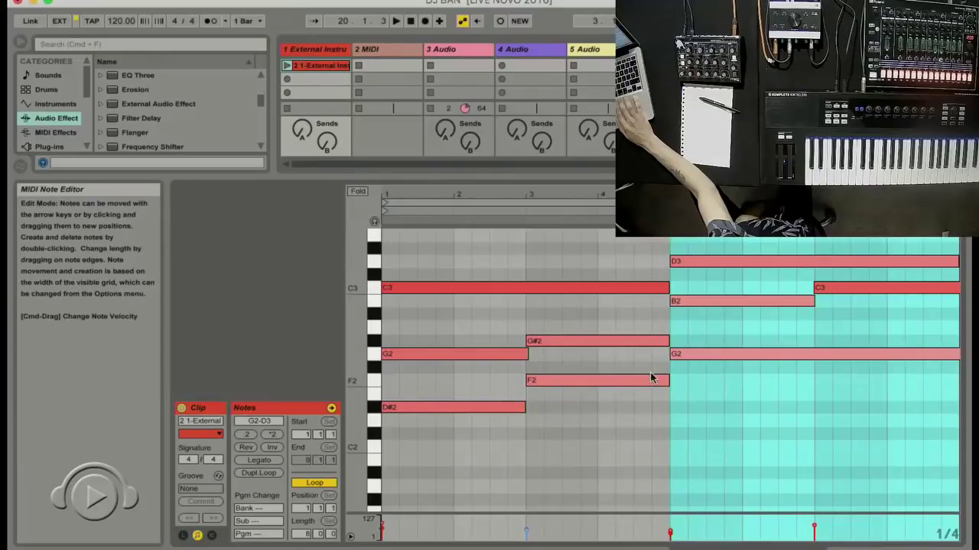
Step: Show the Prophet V2 track's devices, open the synth's own window, load the 12-LowStrings preset, and audition it against the recorded audio
scroll(651, 377, up, 2)
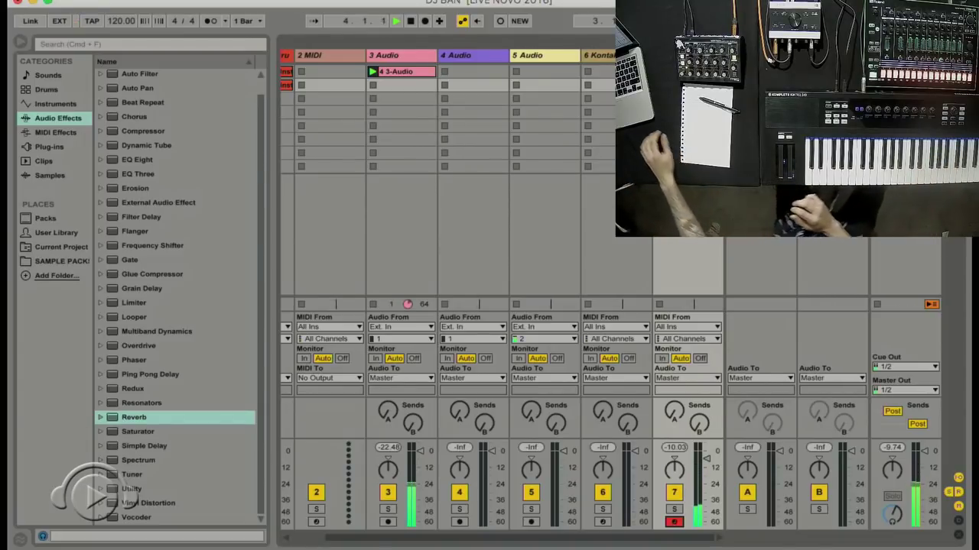
drag(134, 416, 376, 365)
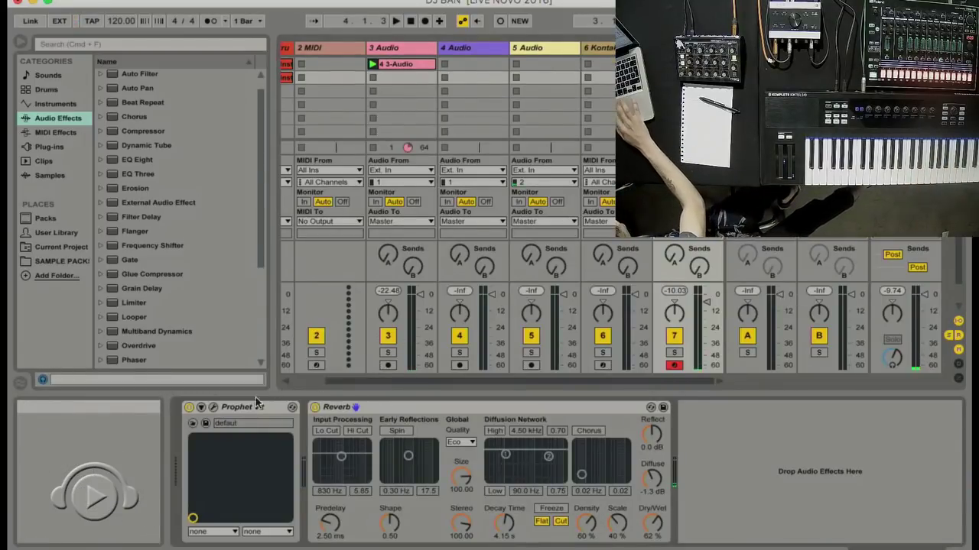
click(213, 407)
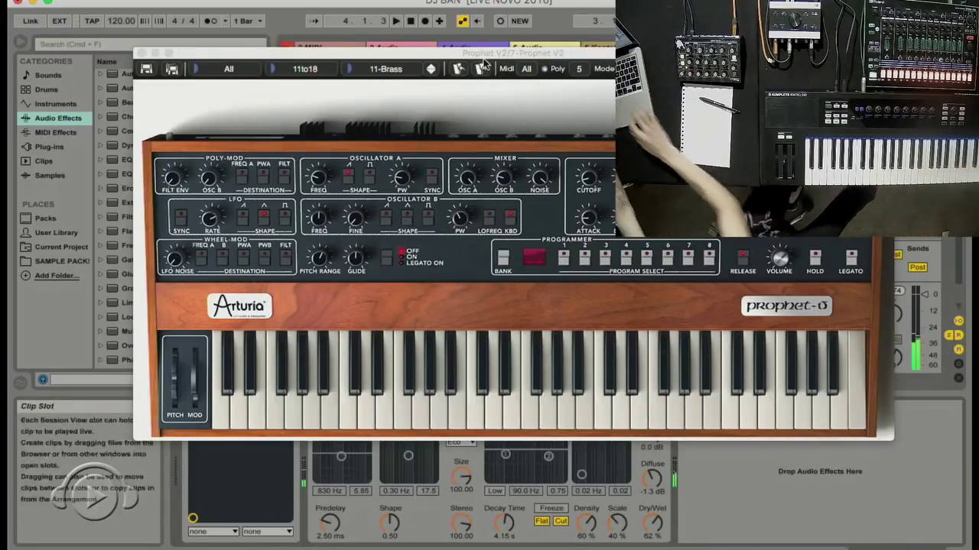
click(432, 70)
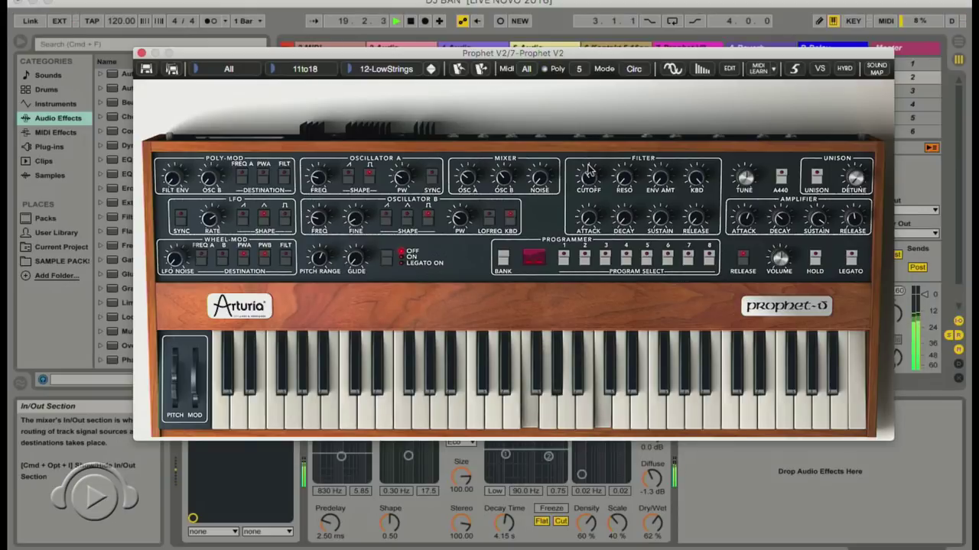
key(space)
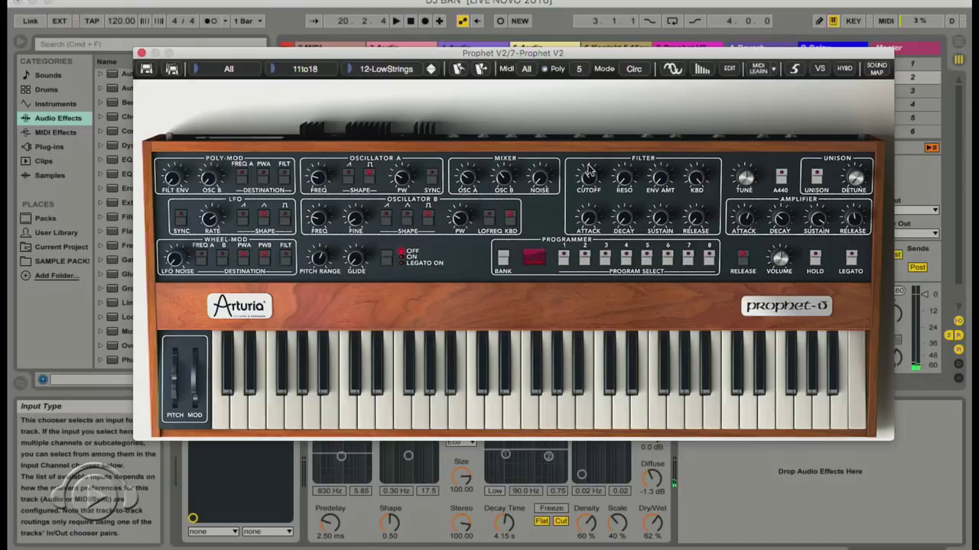